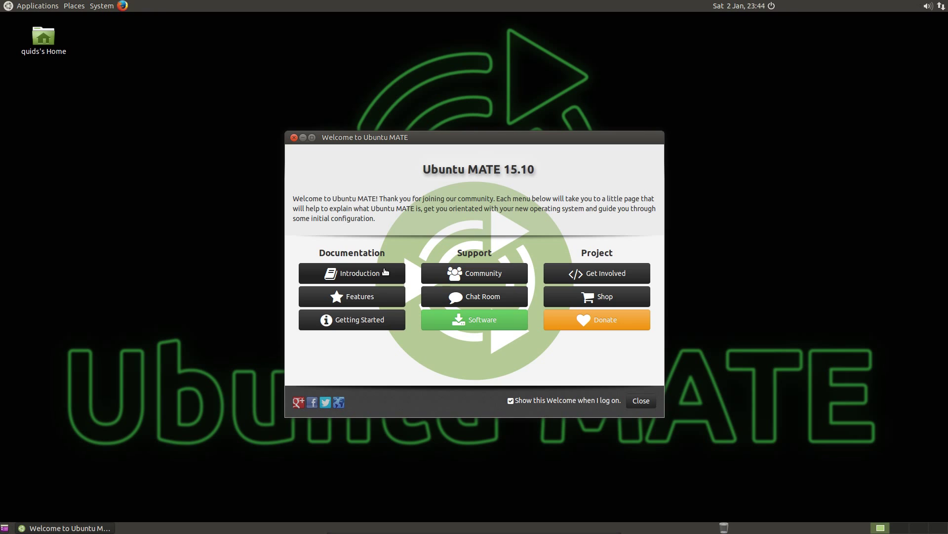
# Step: Look through the Introduction, Community and Chat Room pages of the Welcome screen
pyautogui.click(385, 271)
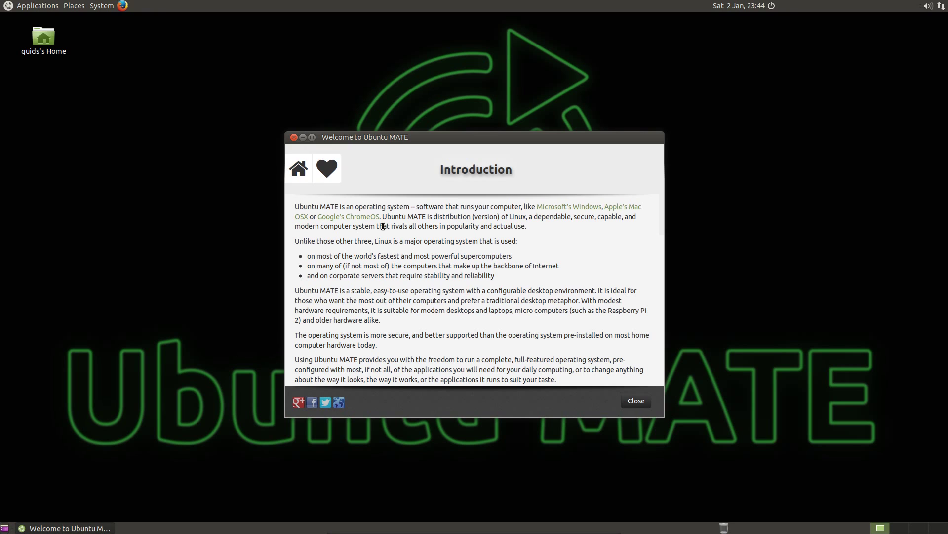
pyautogui.click(308, 173)
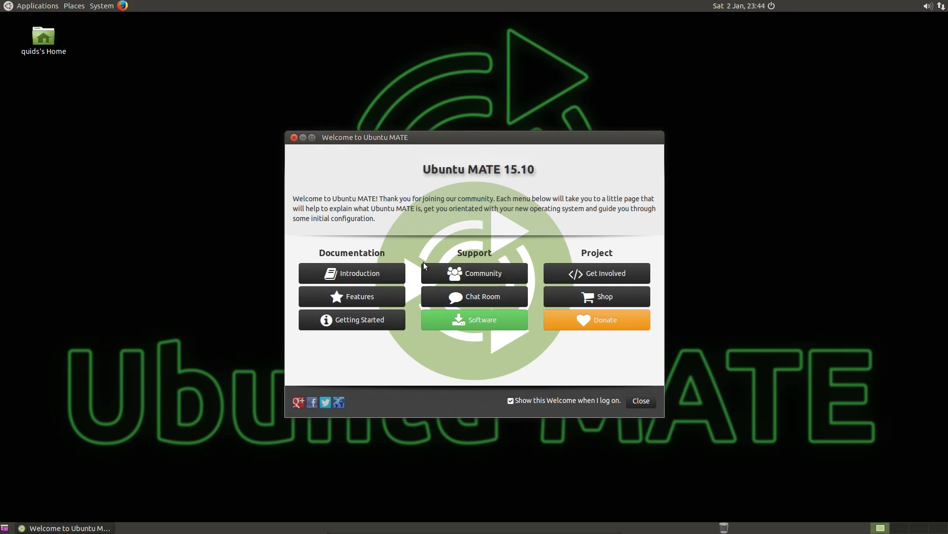
pyautogui.click(469, 273)
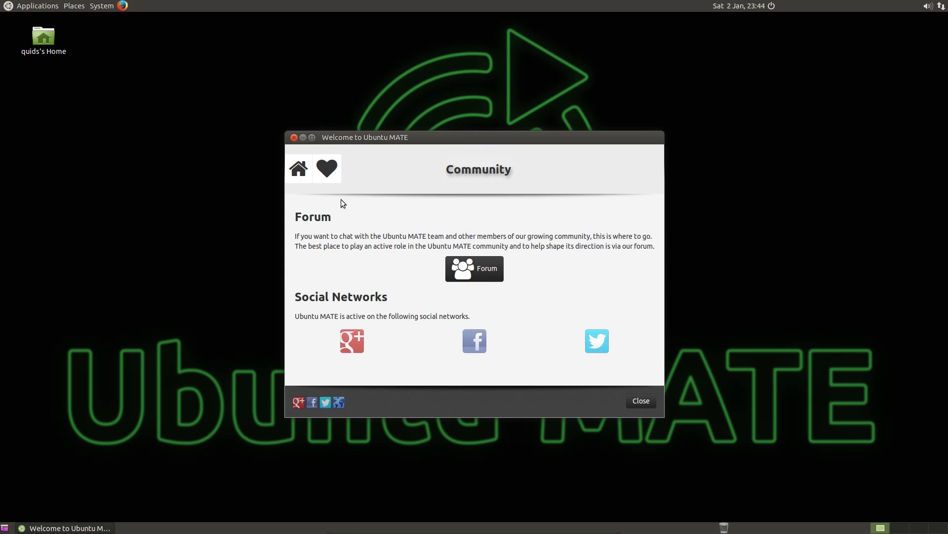
pyautogui.click(301, 169)
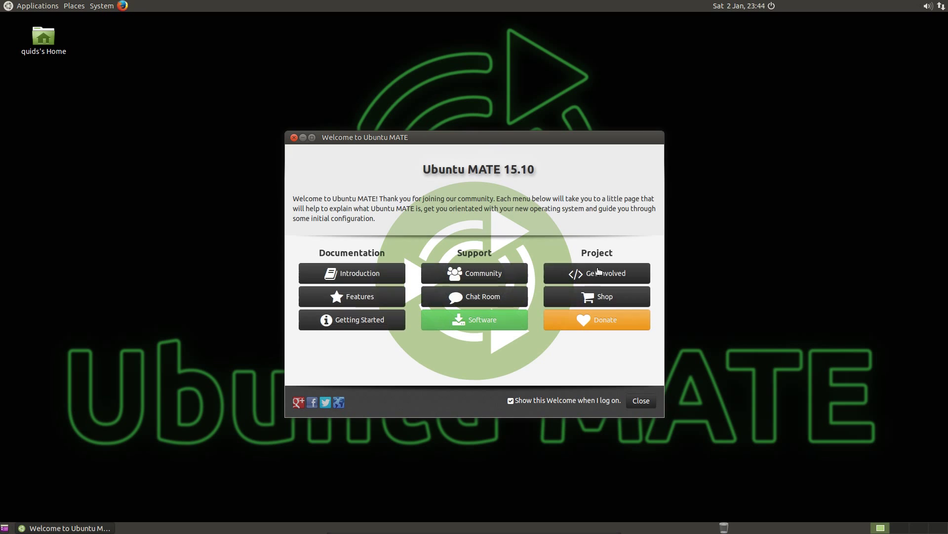
pyautogui.click(475, 296)
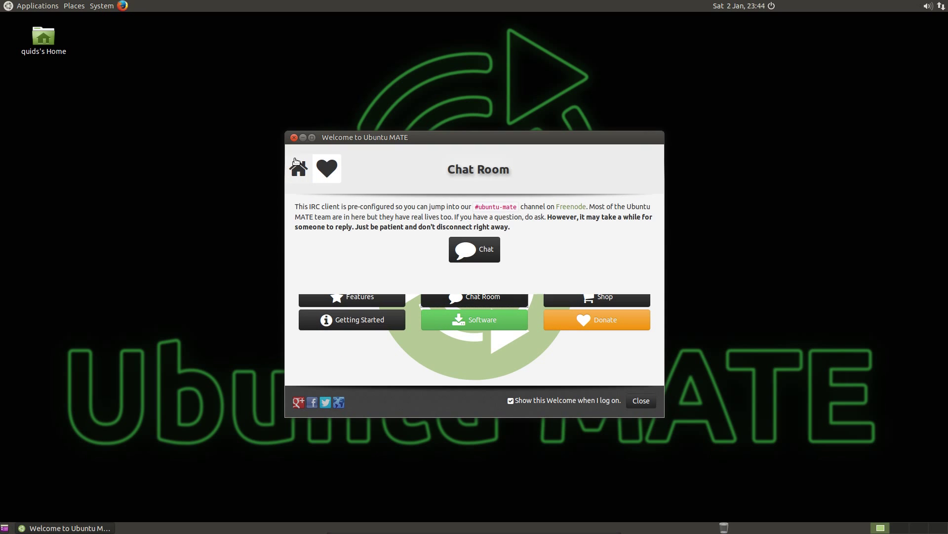
pyautogui.click(296, 168)
# Step: Scroll through the Features page, then go back to the Welcome main page
pyautogui.click(360, 297)
pyautogui.scroll(-2, 420, 270)
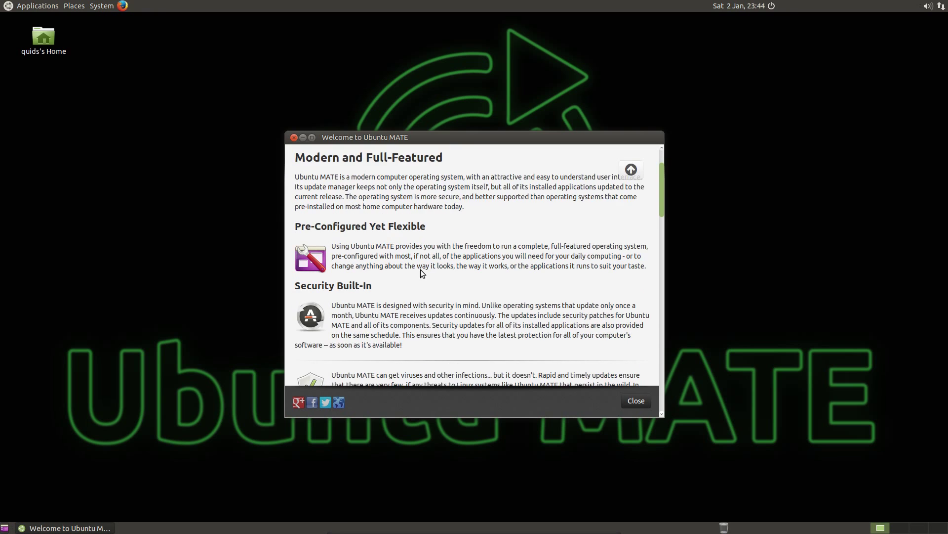
pyautogui.scroll(-10, 421, 272)
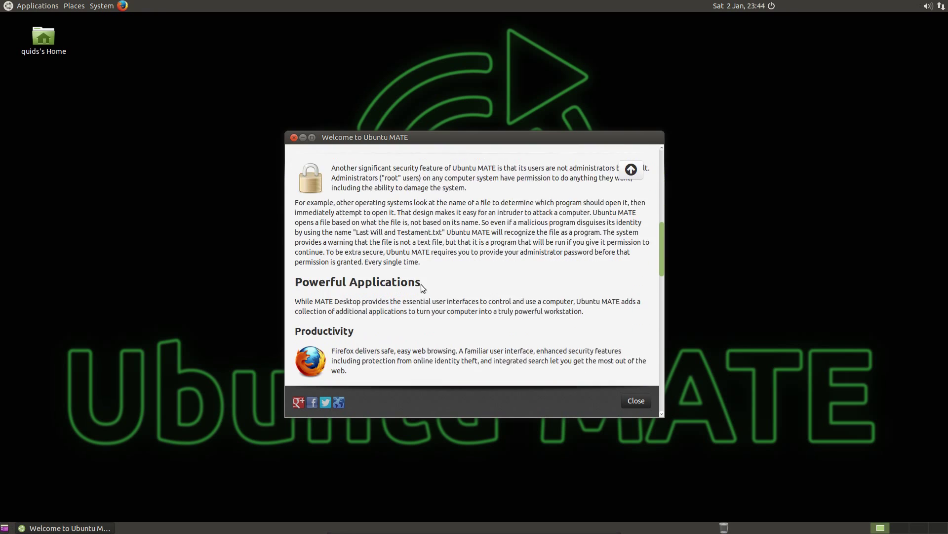
pyautogui.scroll(-2, 421, 284)
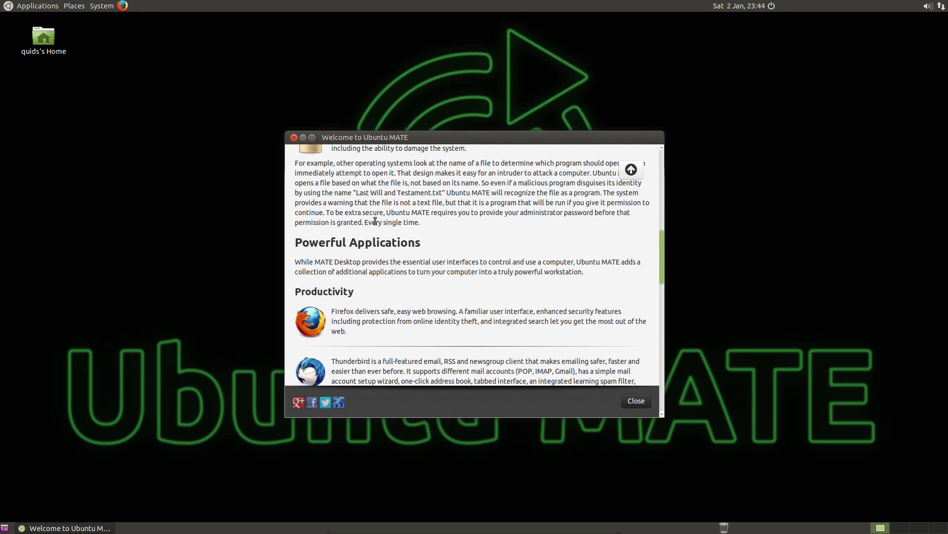
pyautogui.click(632, 170)
pyautogui.click(297, 168)
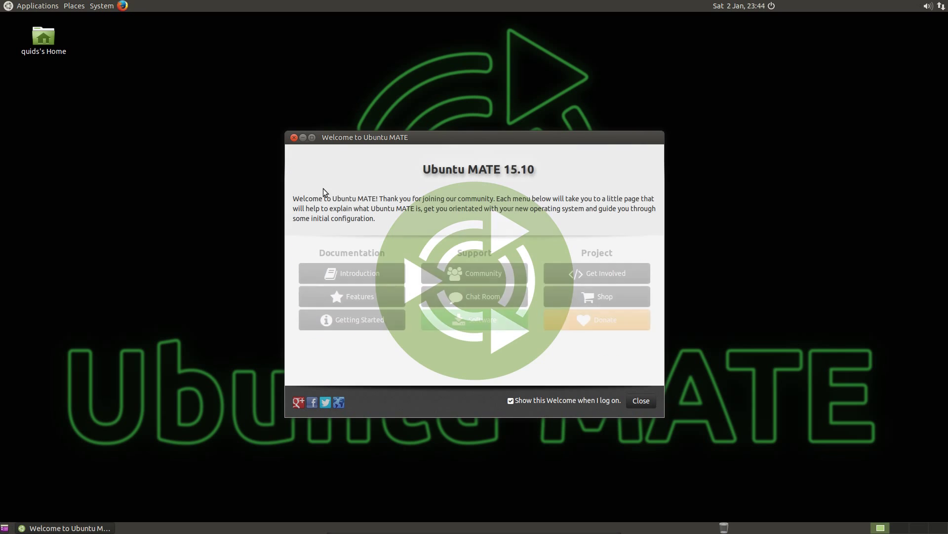
# Step: On Getting Started, check Additional Drivers and bring up Software Updater's 174.3 MB of updates
pyautogui.click(361, 319)
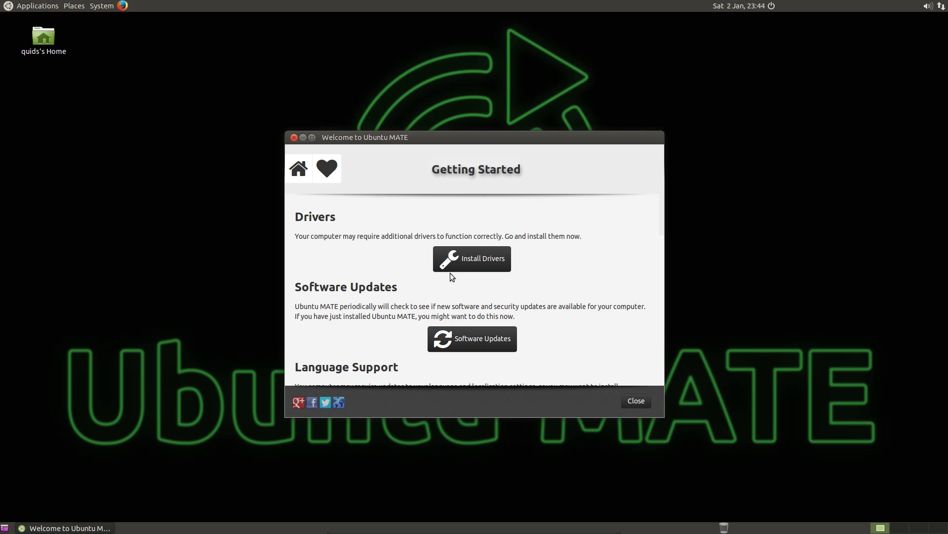
pyautogui.click(482, 263)
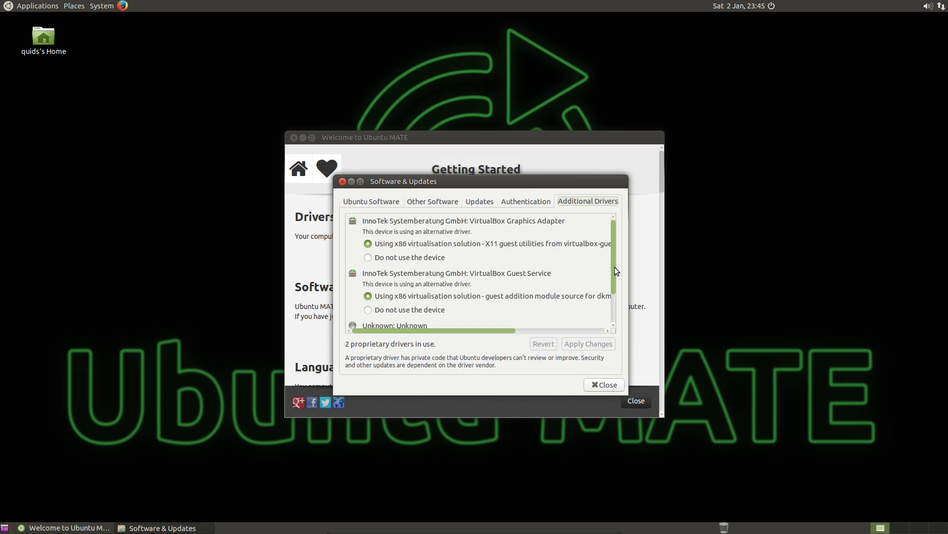
pyautogui.moveTo(614, 267); pyautogui.dragTo(620, 307)
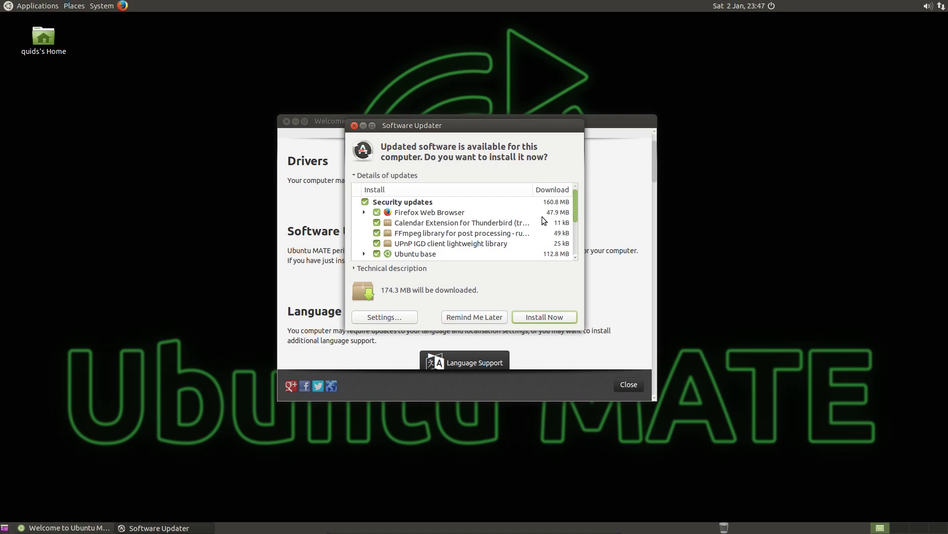
pyautogui.scroll(-5, 541, 217)
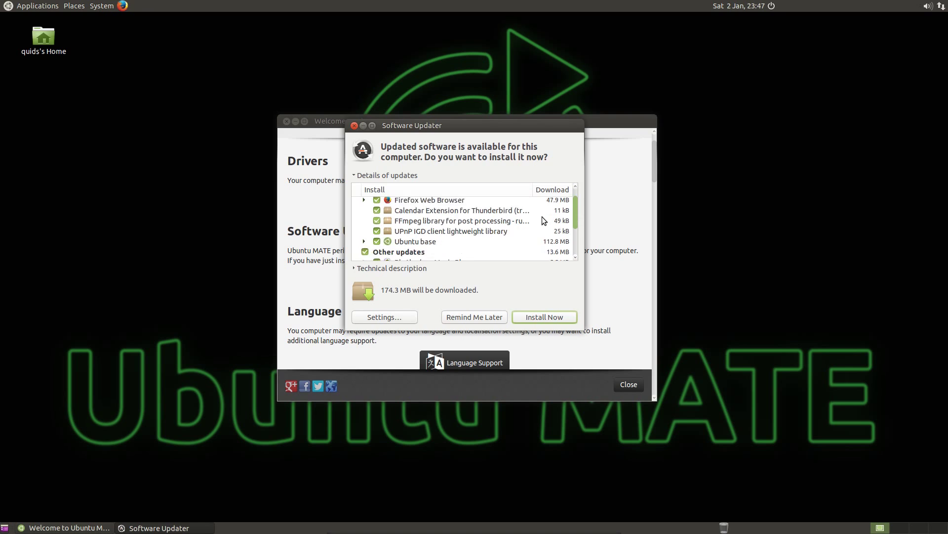
# Step: Start installing the updates and scroll down the Getting Started page
pyautogui.click(535, 313)
pyautogui.scroll(-5, 582, 179)
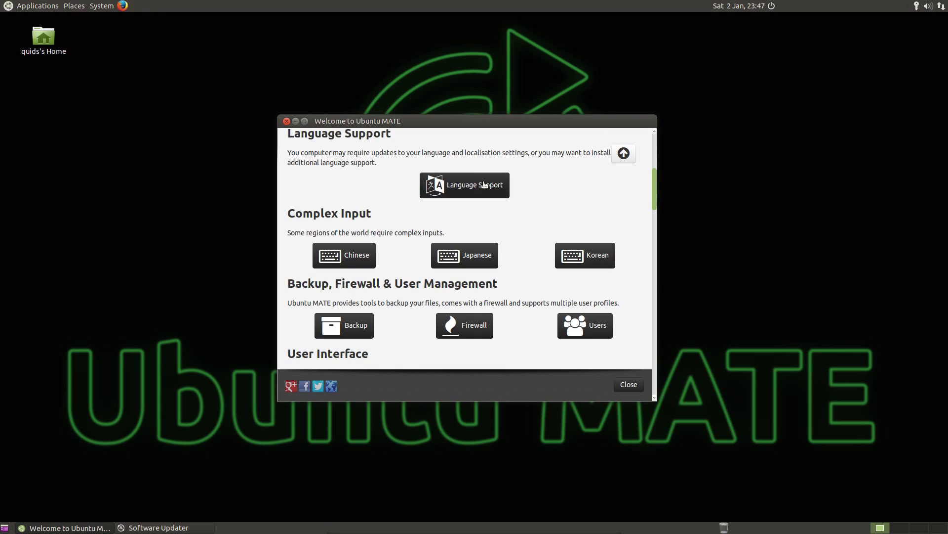
pyautogui.scroll(-1, 475, 193)
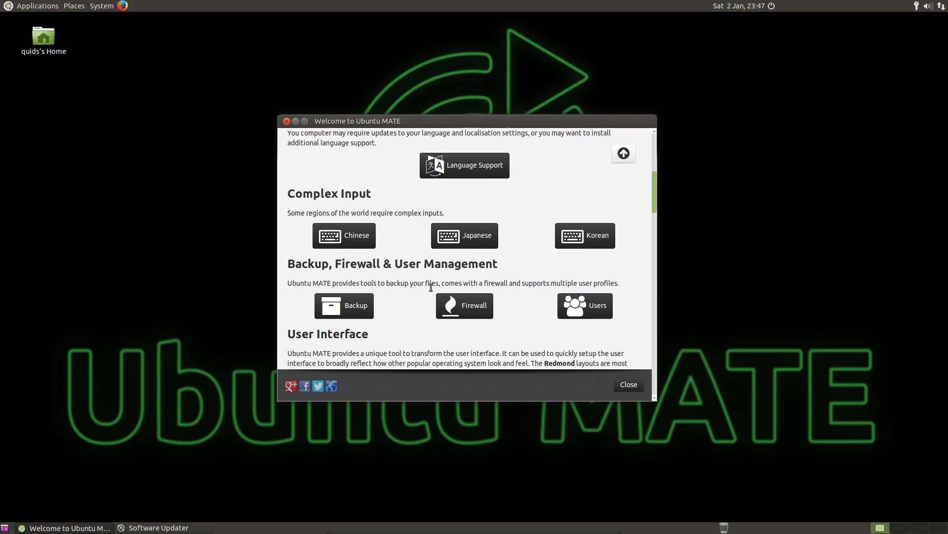
# Step: Read through the Backup, Firewall & User Management section of Getting Started
pyautogui.moveTo(288, 265); pyautogui.dragTo(438, 262)
pyautogui.click(486, 262)
pyautogui.scroll(-10, 515, 332)
pyautogui.scroll(2, 520, 310)
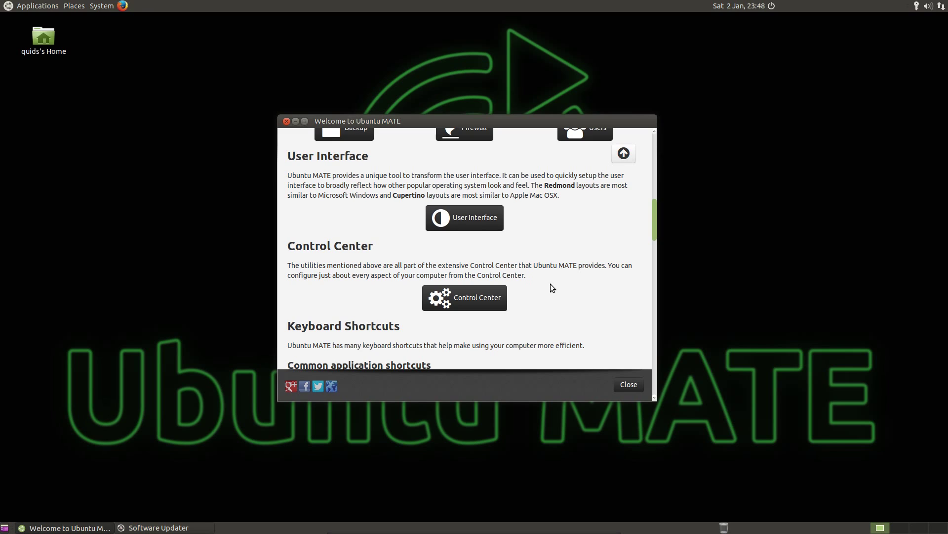
pyautogui.moveTo(655, 229); pyautogui.dragTo(652, 305)
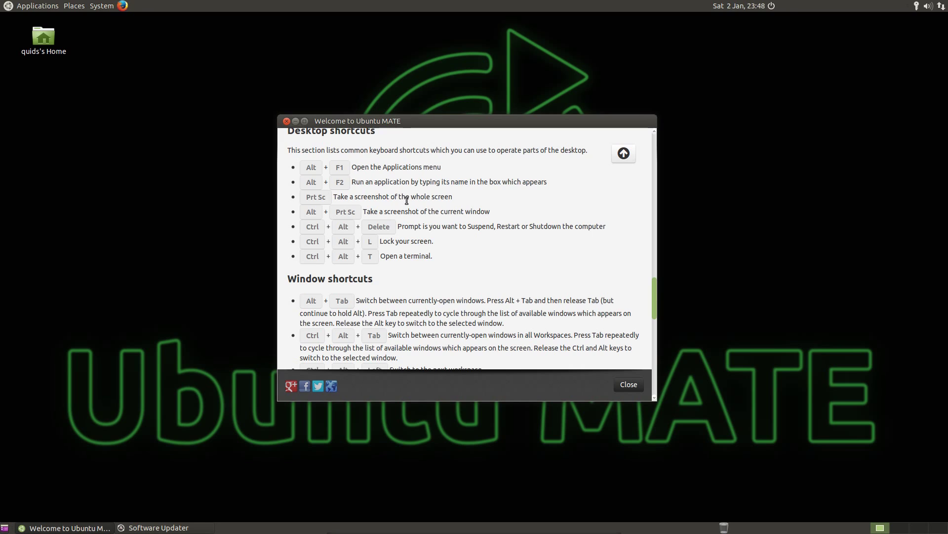
pyautogui.hotkey('alt', 'F1')
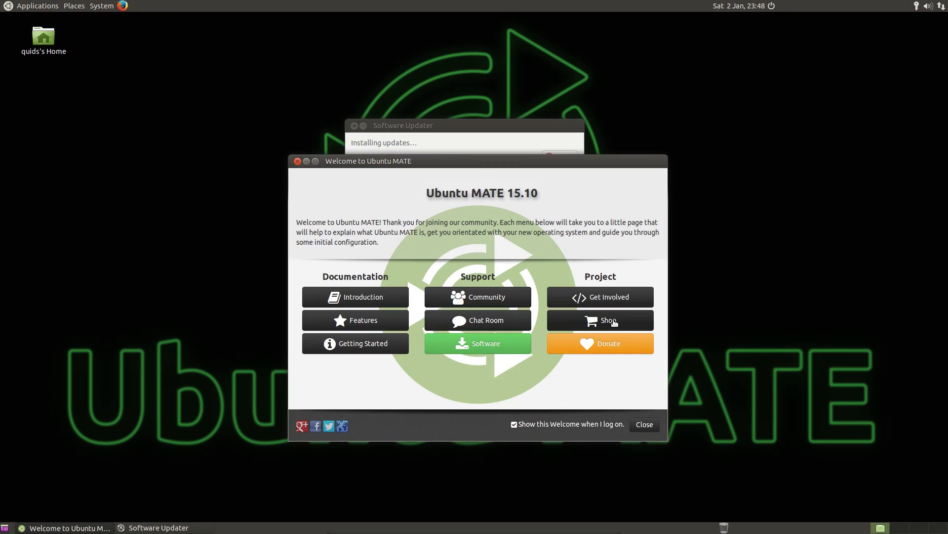
pyautogui.click(612, 320)
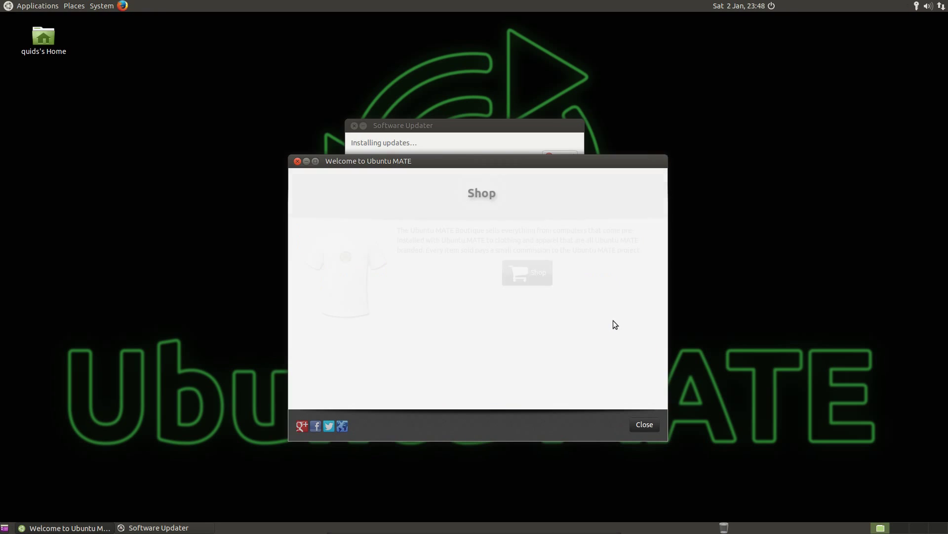
pyautogui.click(539, 272)
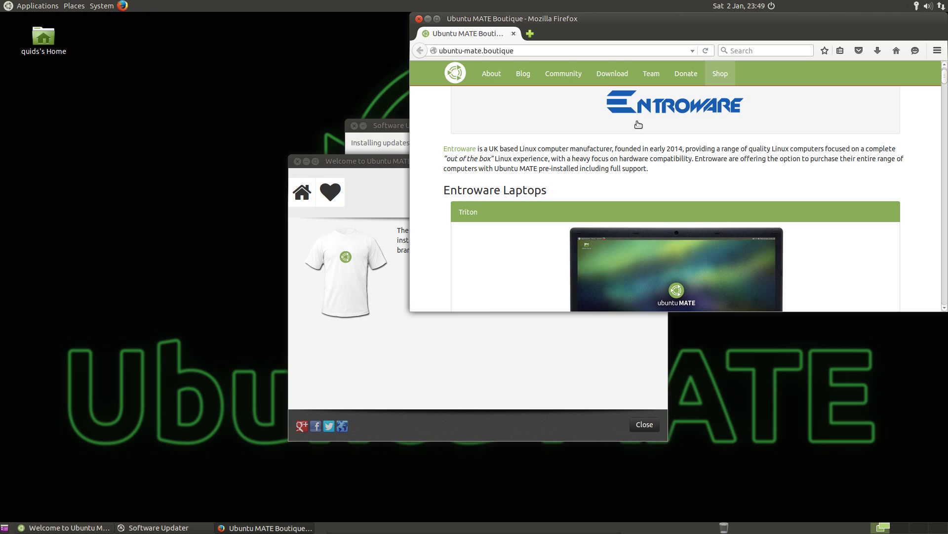
pyautogui.scroll(-1, 633, 122)
pyautogui.scroll(-10, 632, 122)
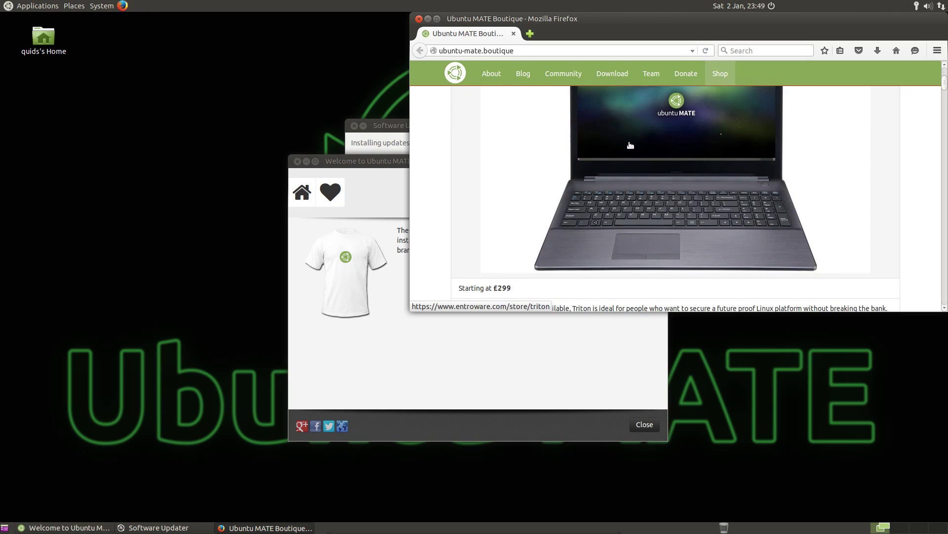
pyautogui.hotkey('ctrl', 'w')
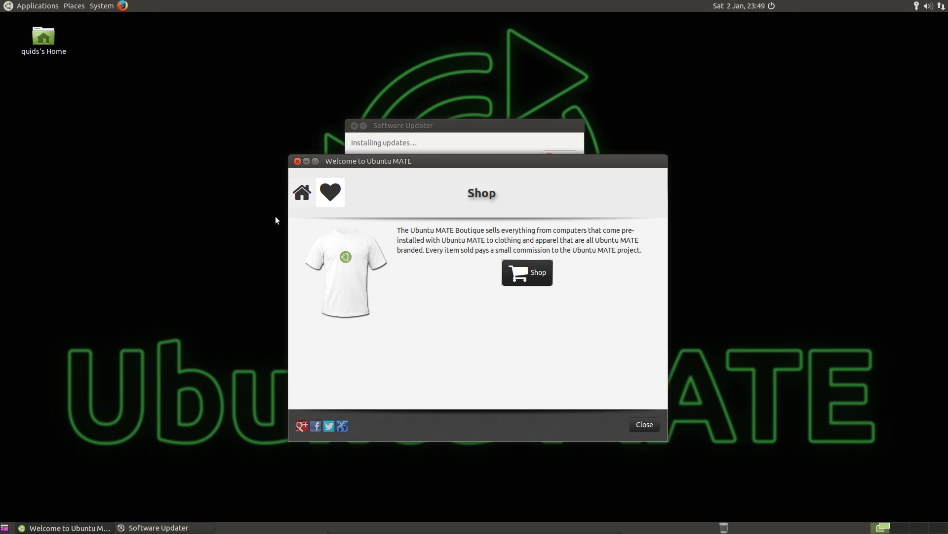
pyautogui.click(304, 191)
# Step: Close the Welcome window, then glance at the System menu and the panel calendar
pyautogui.click(297, 161)
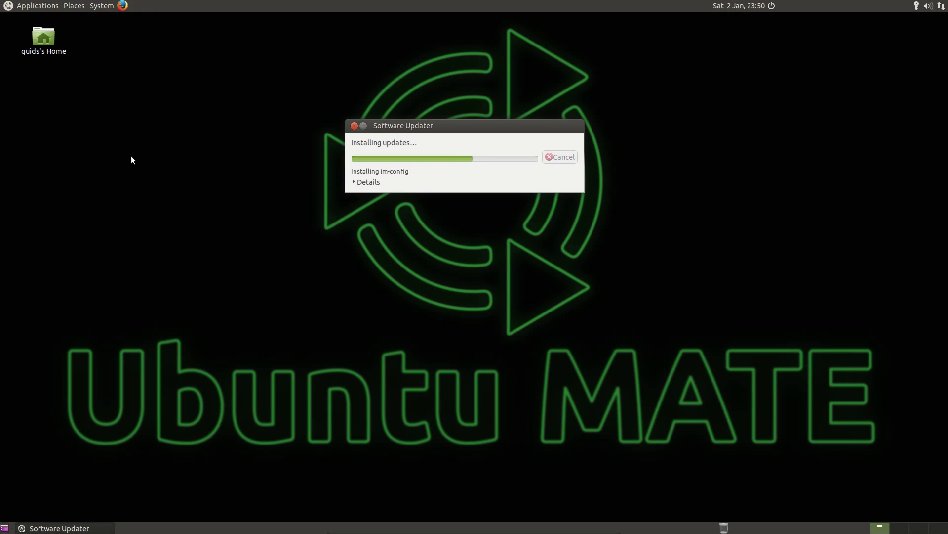
pyautogui.click(29, 5)
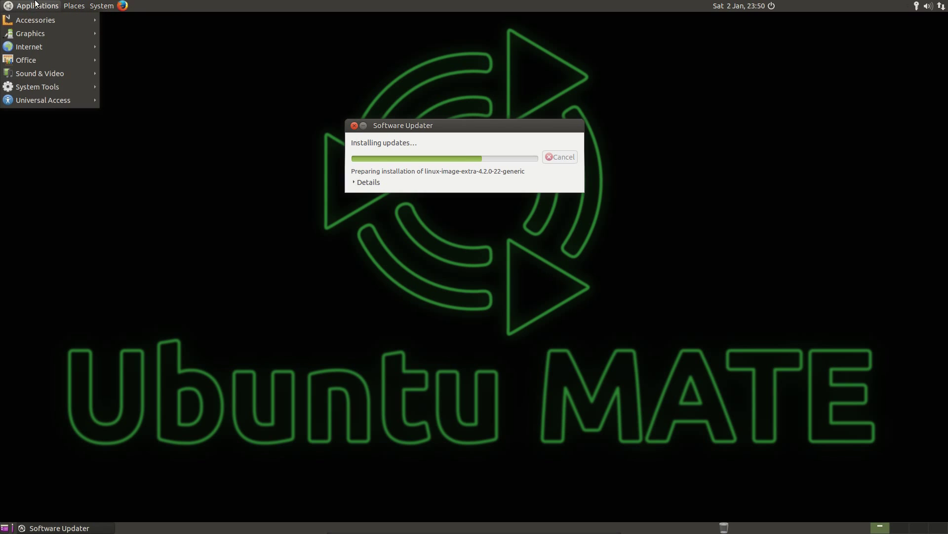
pyautogui.moveTo(75, 6)
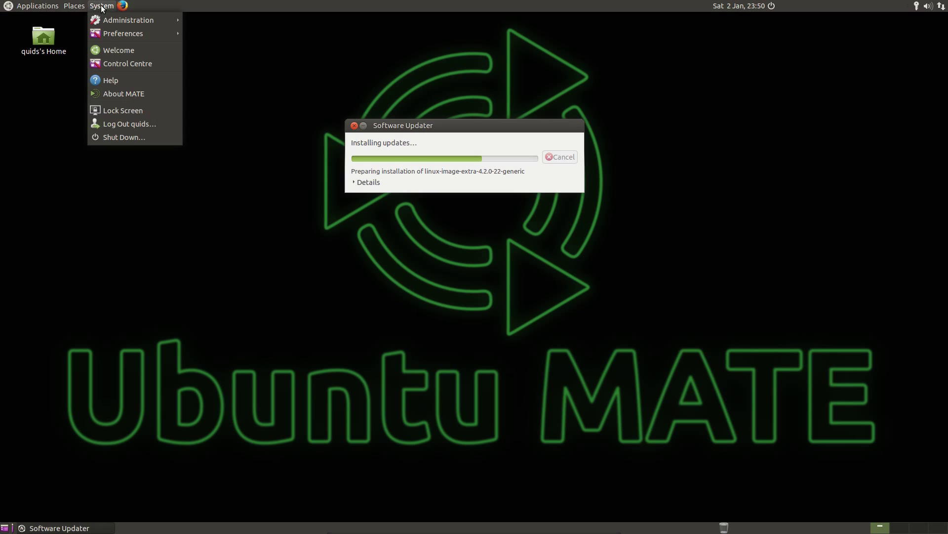
pyautogui.click(131, 5)
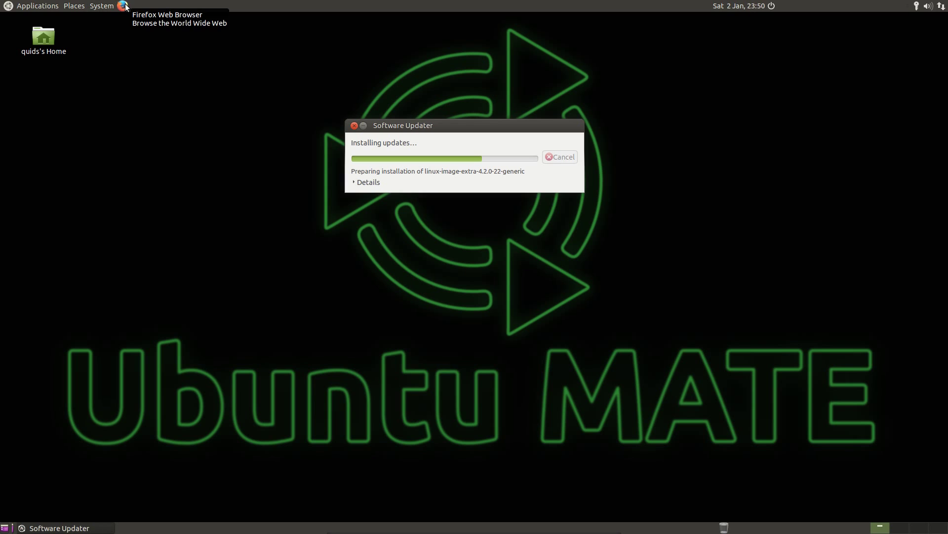
pyautogui.click(738, 5)
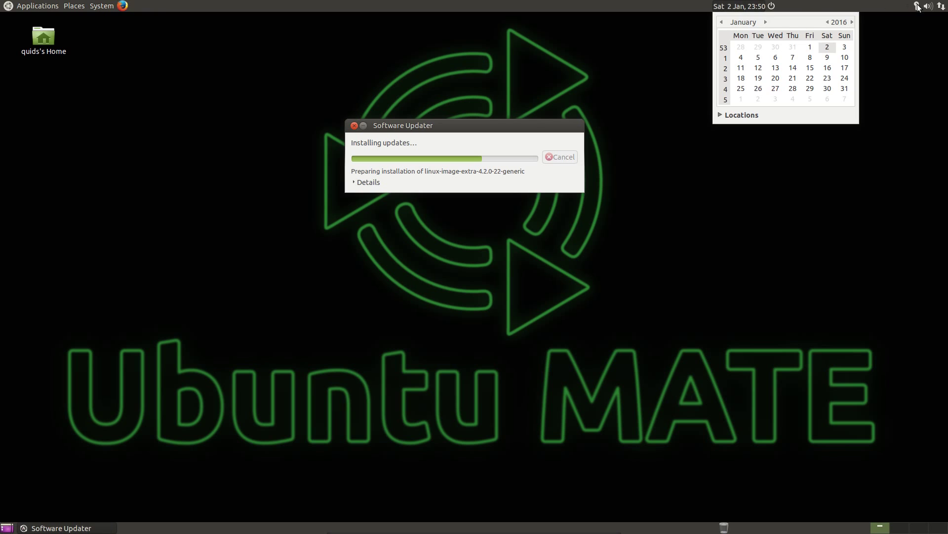
pyautogui.click(751, 6)
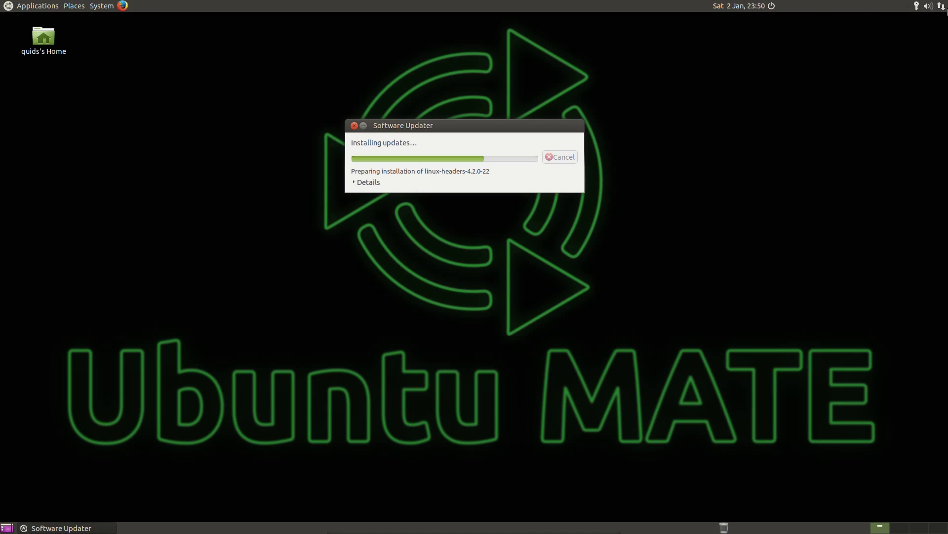
# Step: Check the network connections menu in the panel
pyautogui.click(945, 7)
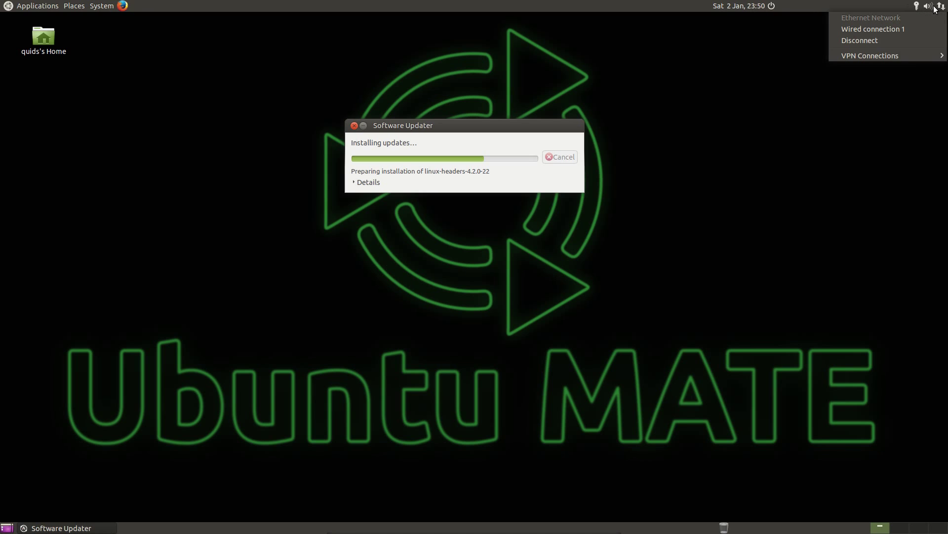
pyautogui.click(935, 7)
pyautogui.click(943, 7)
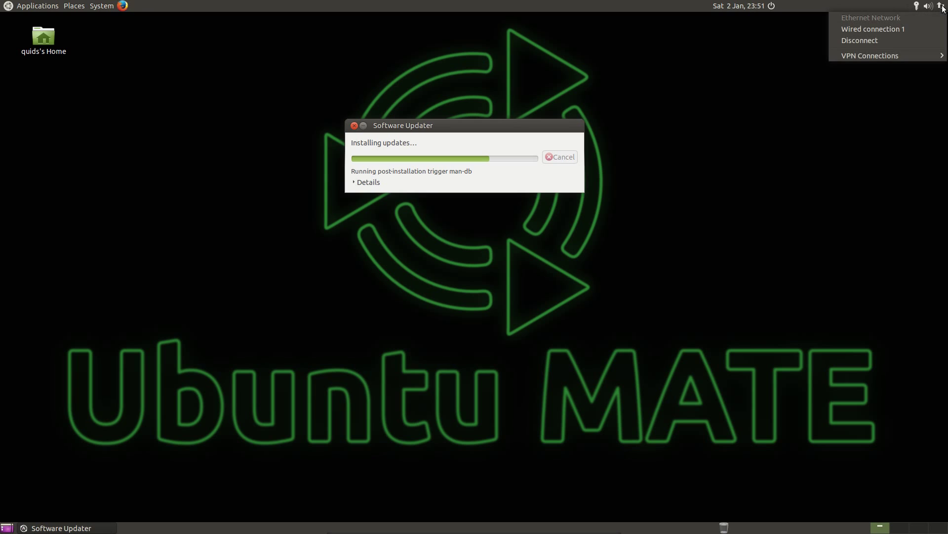
pyautogui.click(937, 7)
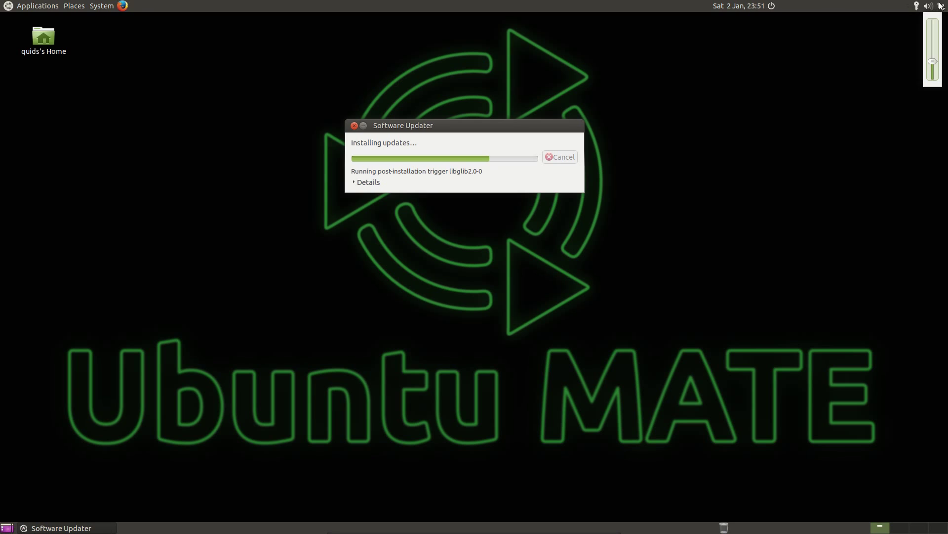
# Step: Open and close Sound Preferences from the sound menu, then switch to the third workspace
pyautogui.click(928, 6)
pyautogui.click(905, 31)
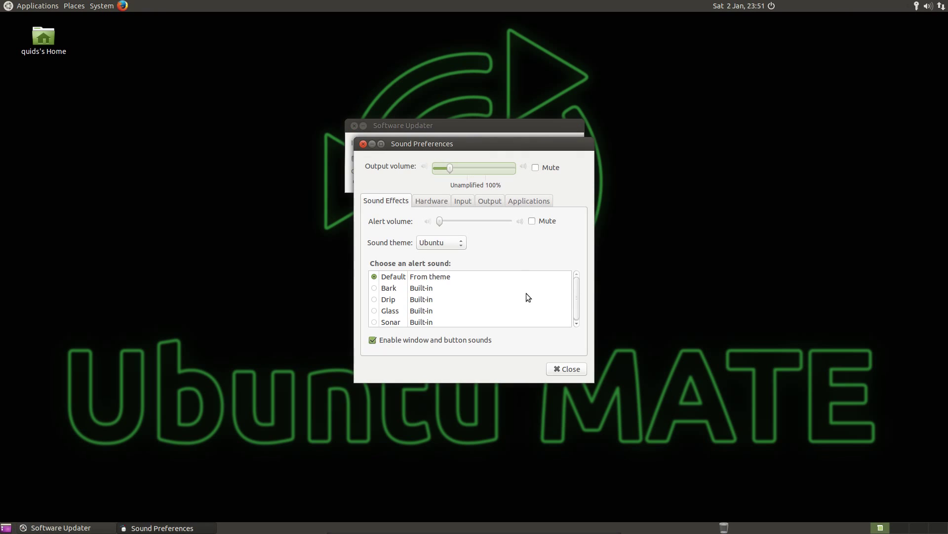
pyautogui.click(573, 368)
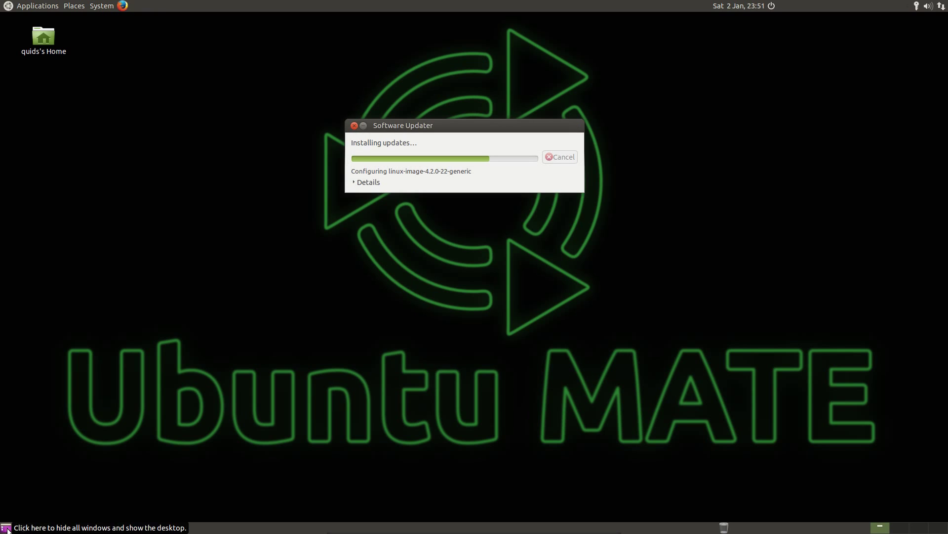
pyautogui.moveTo(61, 528)
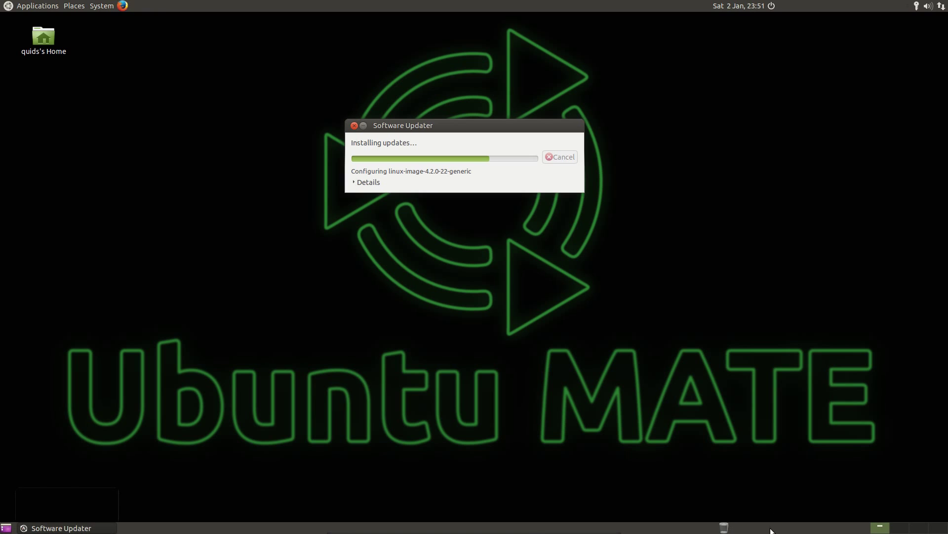
pyautogui.scroll(-3, 896, 531)
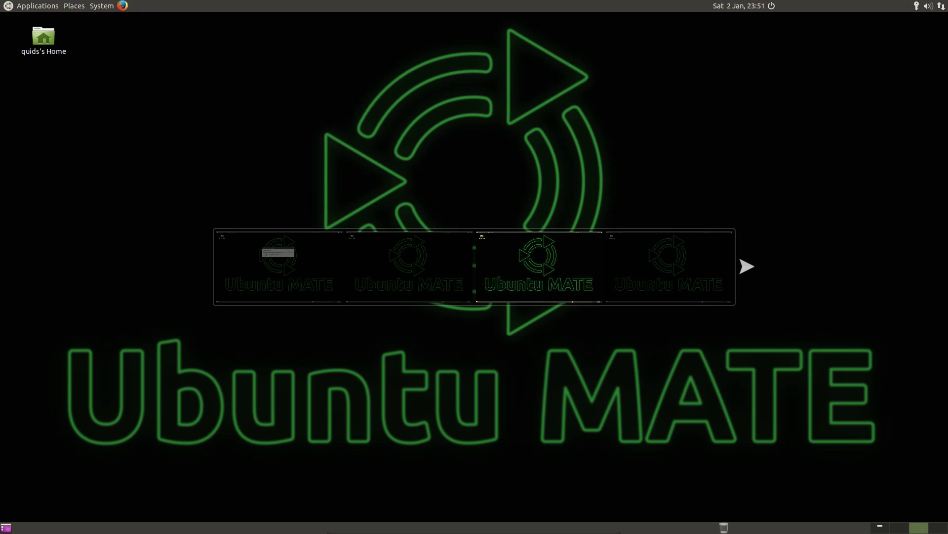
# Step: Launch MATE Tweak from System > Preferences and hide the Home desktop icon
pyautogui.click(877, 527)
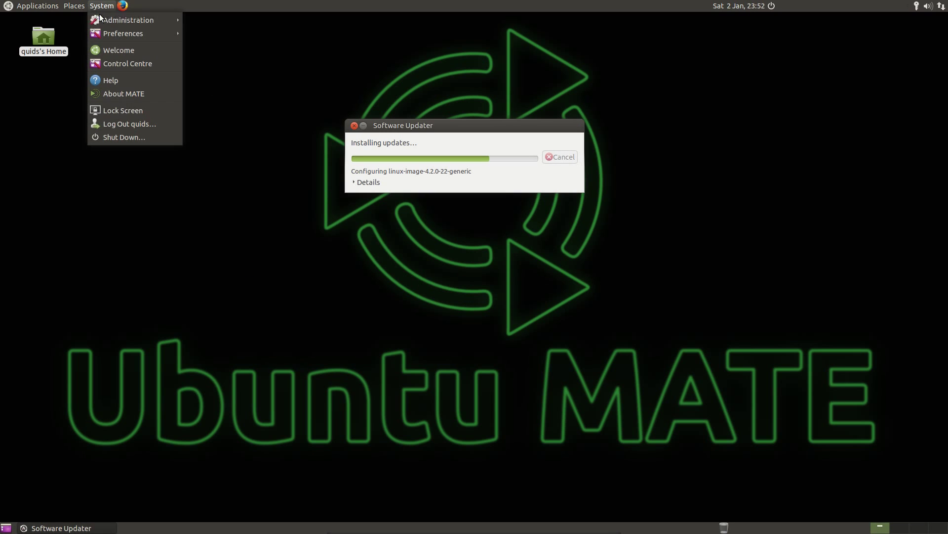
pyautogui.moveTo(114, 33)
pyautogui.moveTo(241, 60)
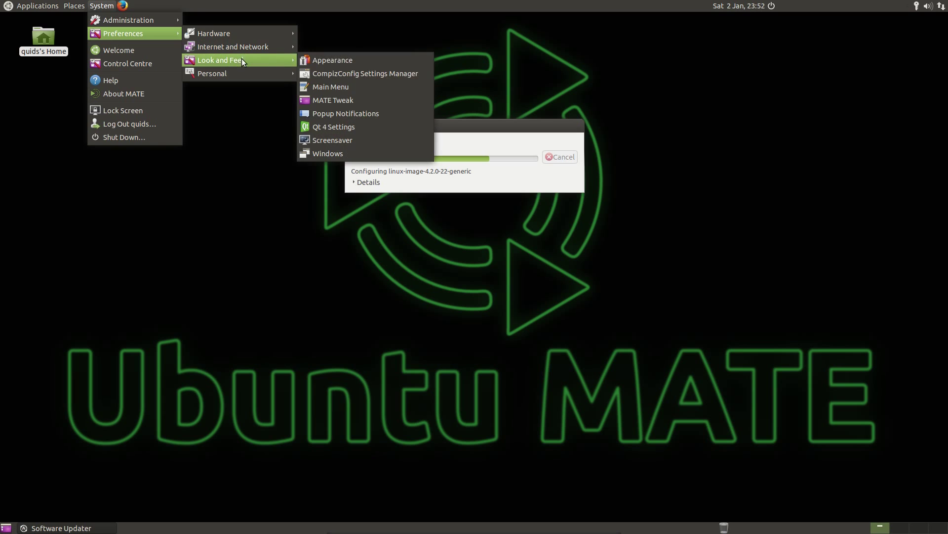
pyautogui.click(356, 100)
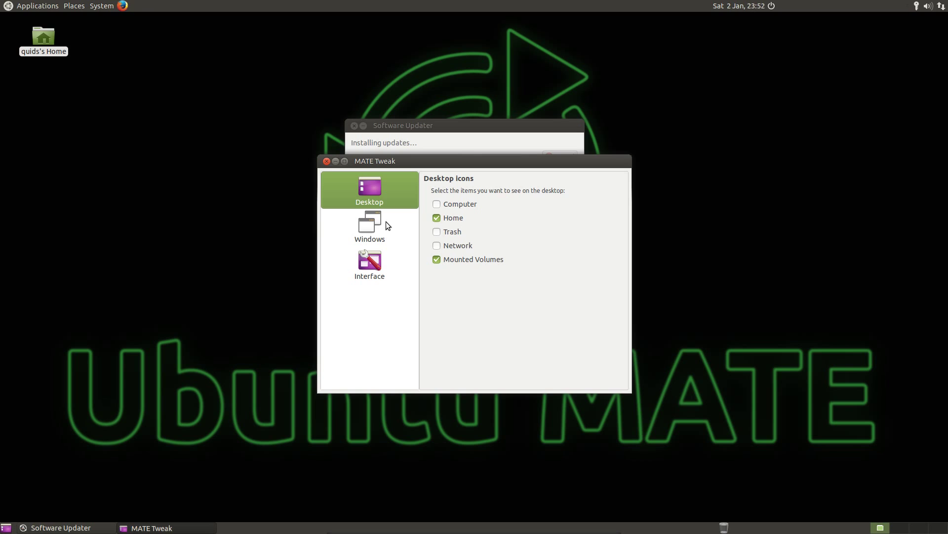
pyautogui.click(436, 218)
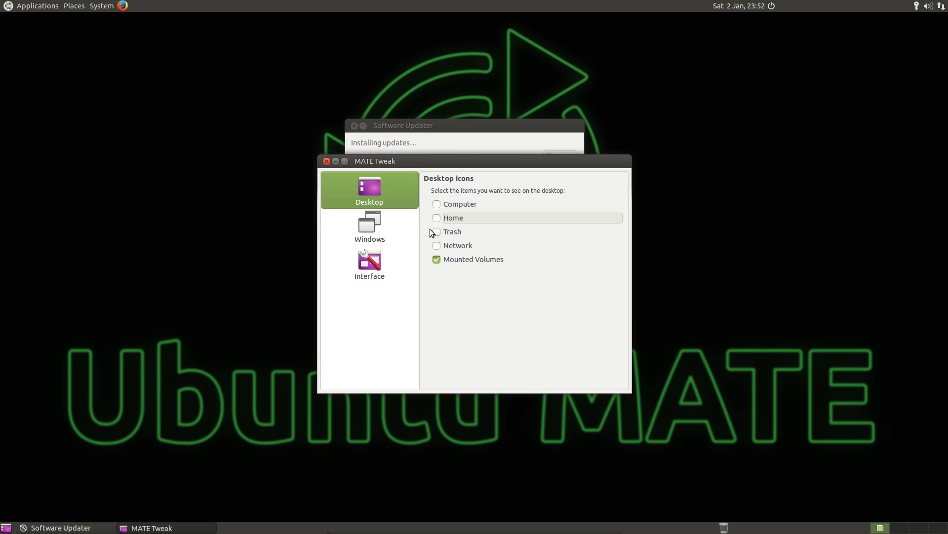
# Step: Keep window controls at Contemporary (Left) and switch the window manager to Marco
pyautogui.click(376, 225)
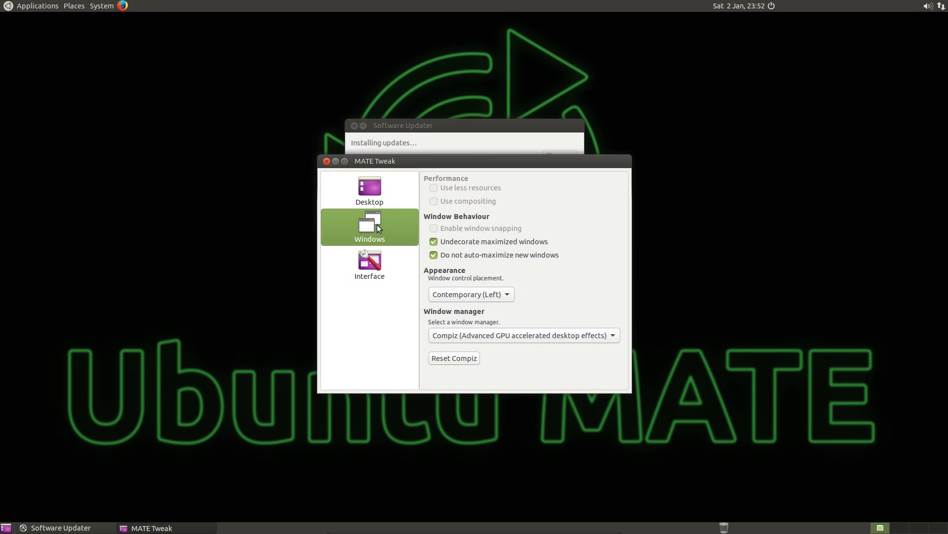
pyautogui.click(484, 295)
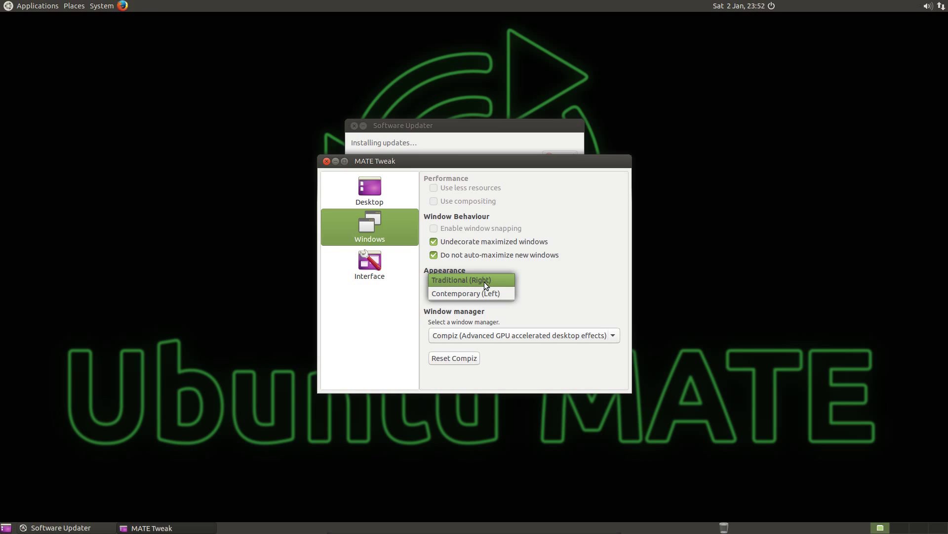
pyautogui.click(484, 281)
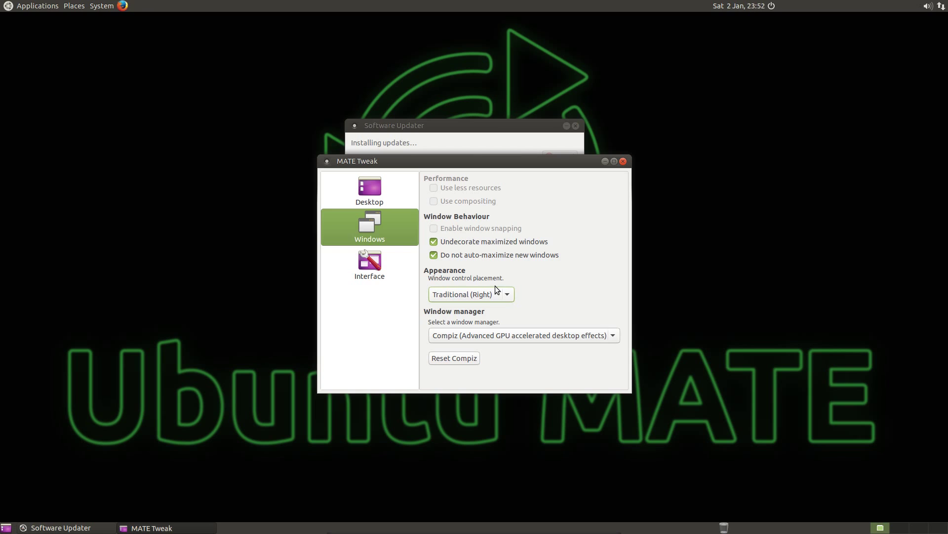
pyautogui.click(494, 289)
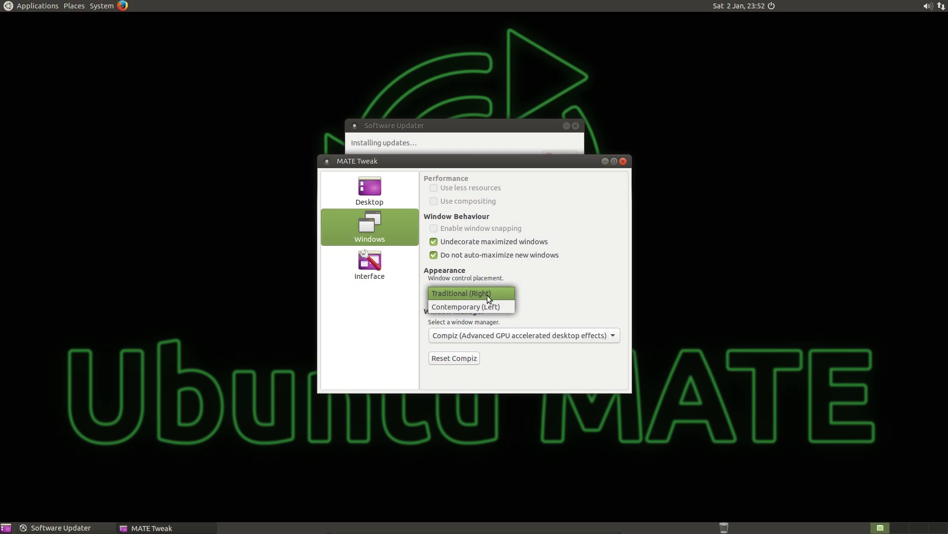
pyautogui.click(479, 304)
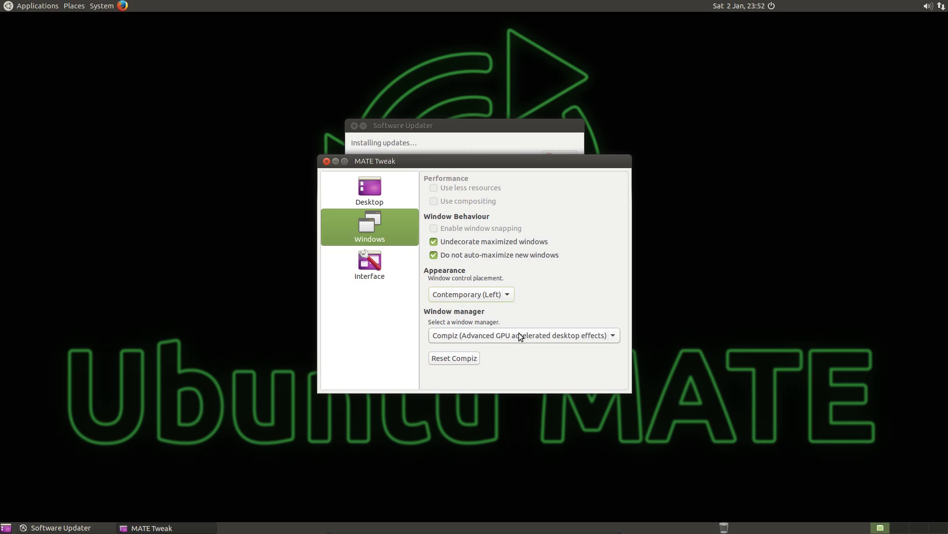
pyautogui.click(519, 333)
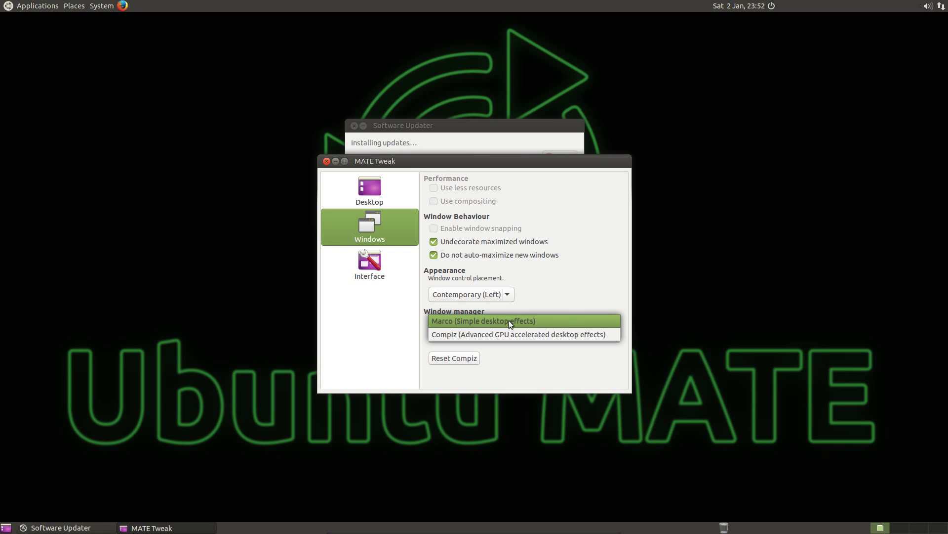
pyautogui.click(509, 321)
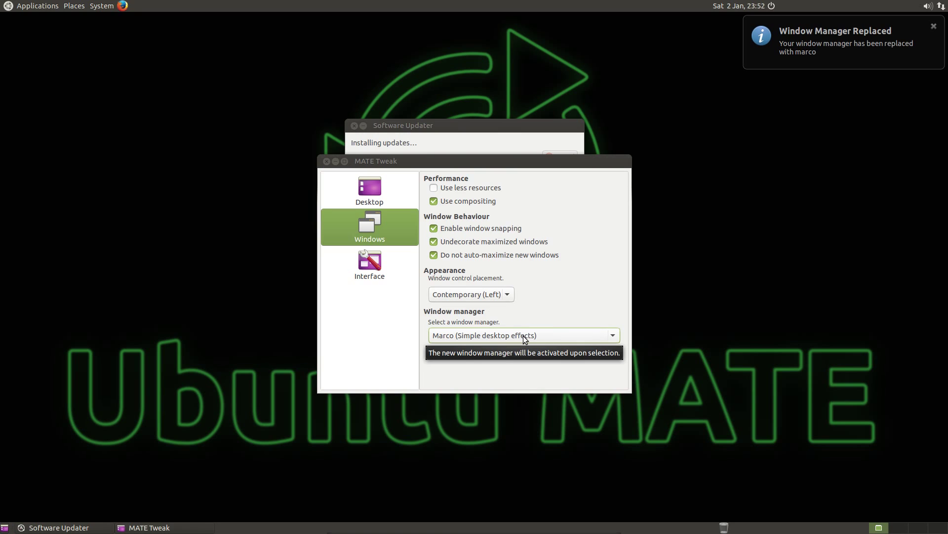
pyautogui.click(523, 336)
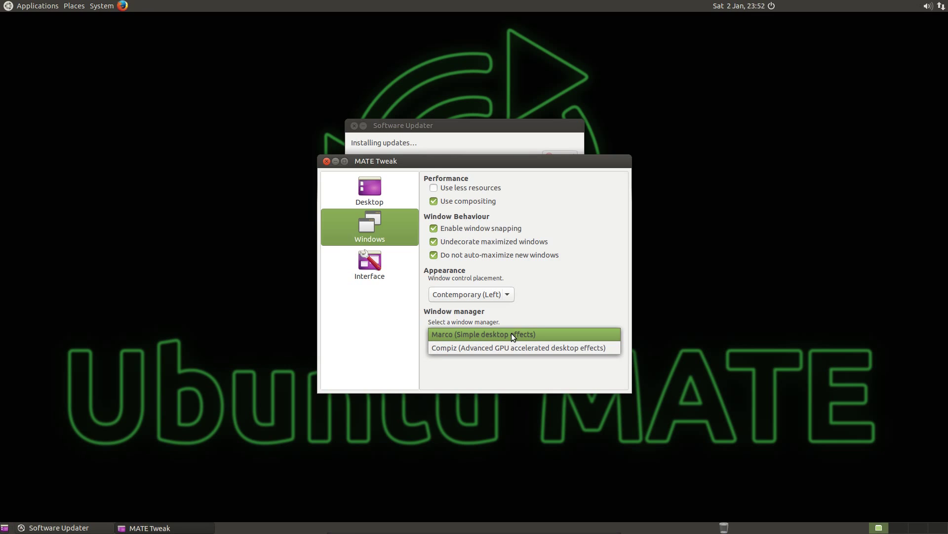
# Step: Keep Marco, then try the Cupertino and Netbook panel layouts
pyautogui.click(511, 333)
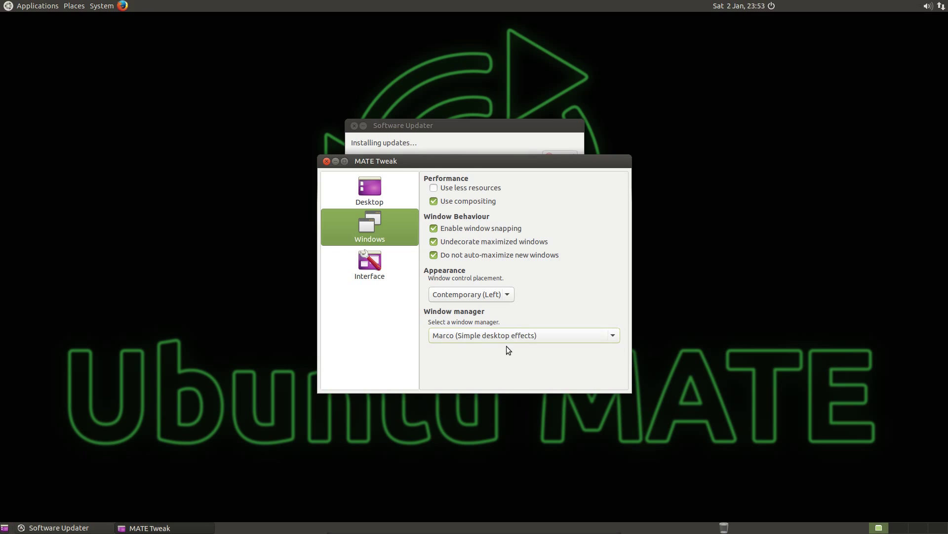
pyautogui.click(390, 275)
pyautogui.click(469, 196)
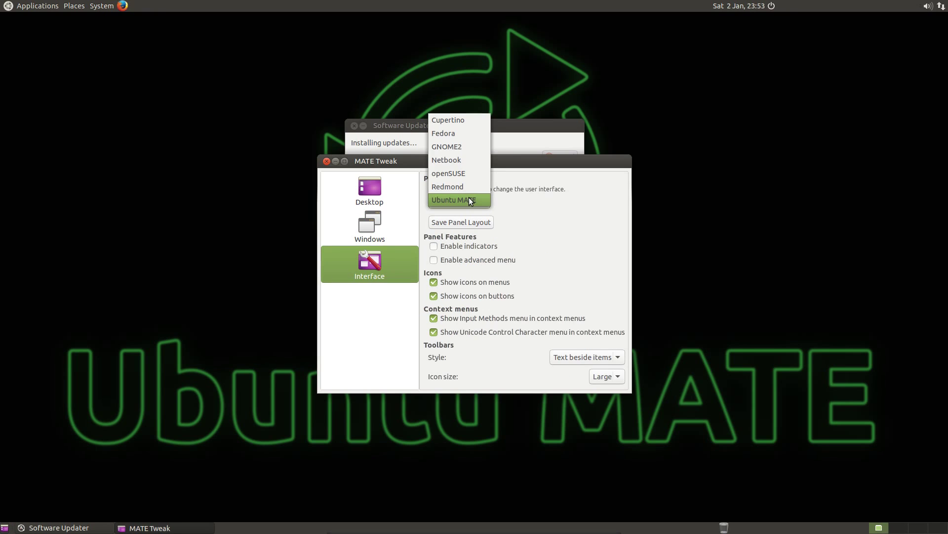
pyautogui.click(444, 120)
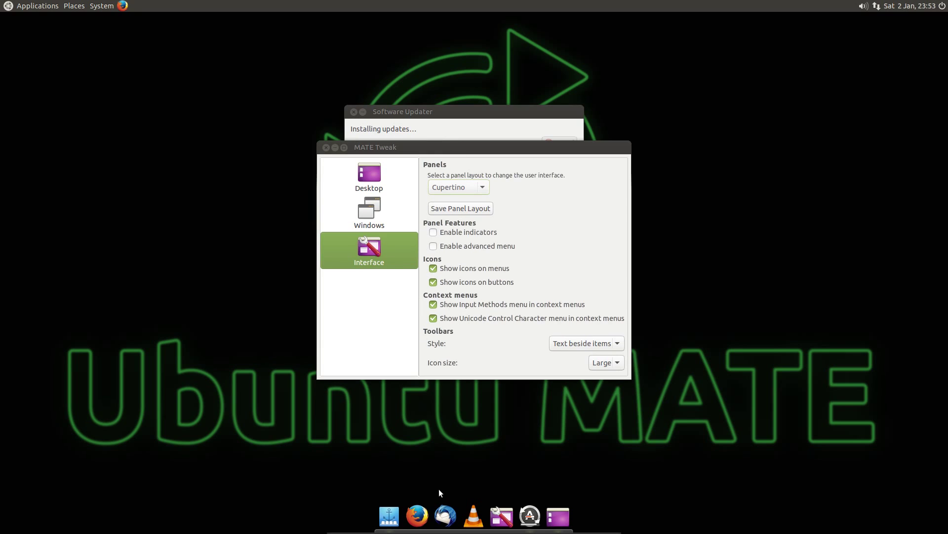
pyautogui.press('Down')
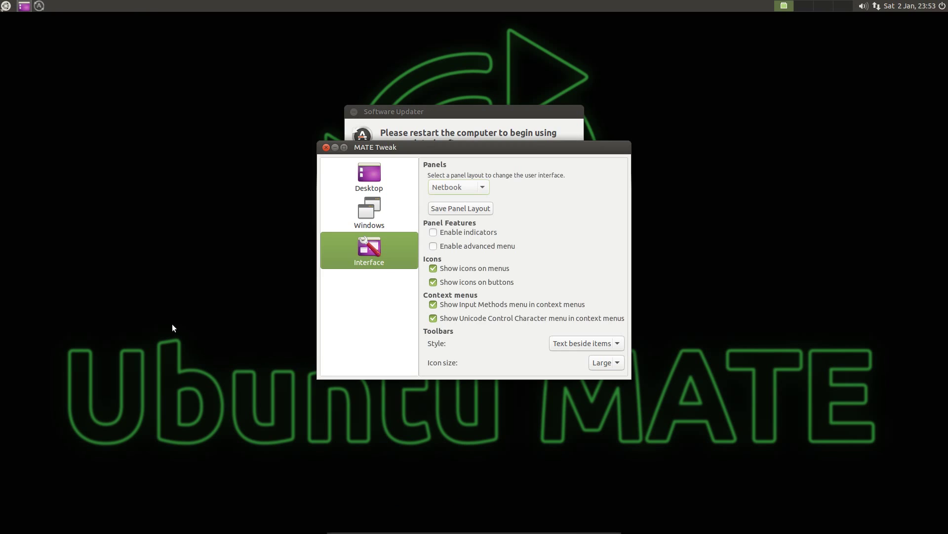
# Step: Switch to the openSUSE panel layout and try its application launcher
pyautogui.moveTo(520, 532)
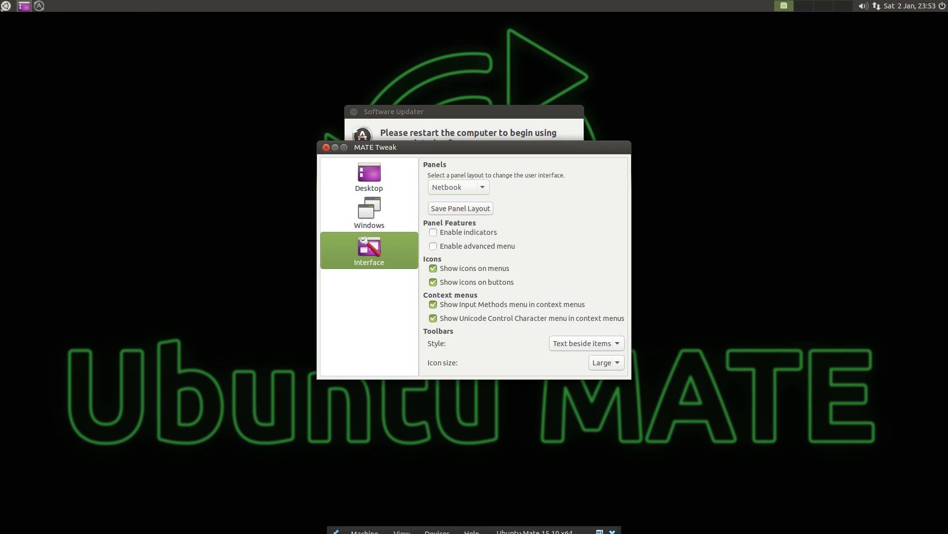
pyautogui.click(460, 183)
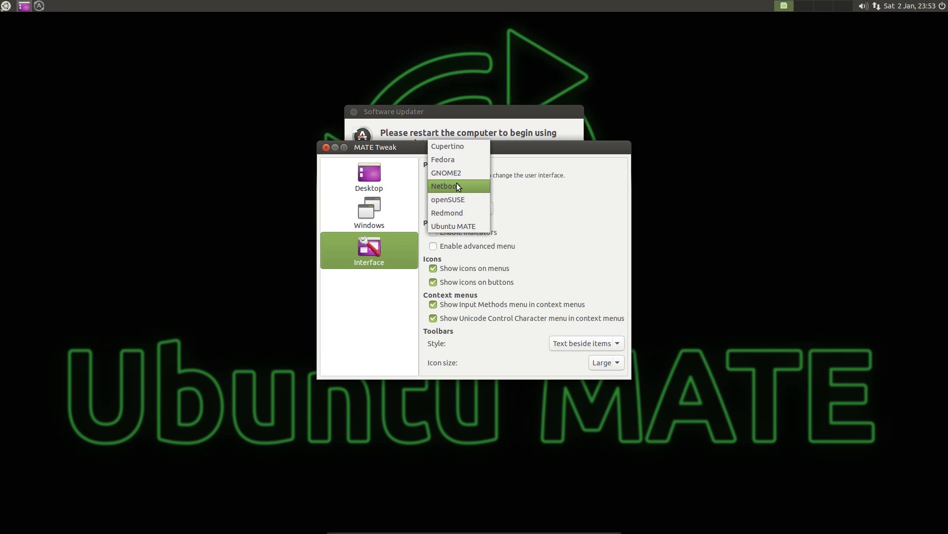
pyautogui.click(462, 202)
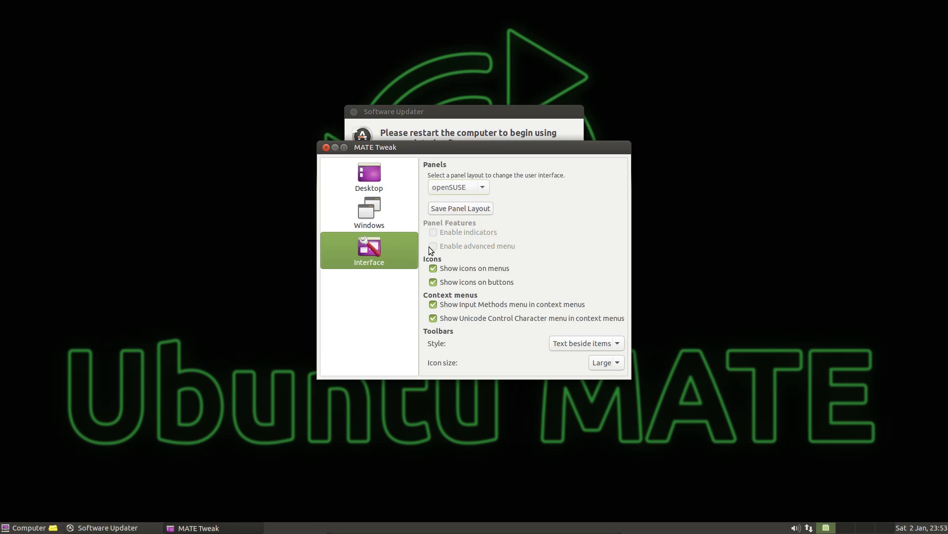
pyautogui.click(21, 529)
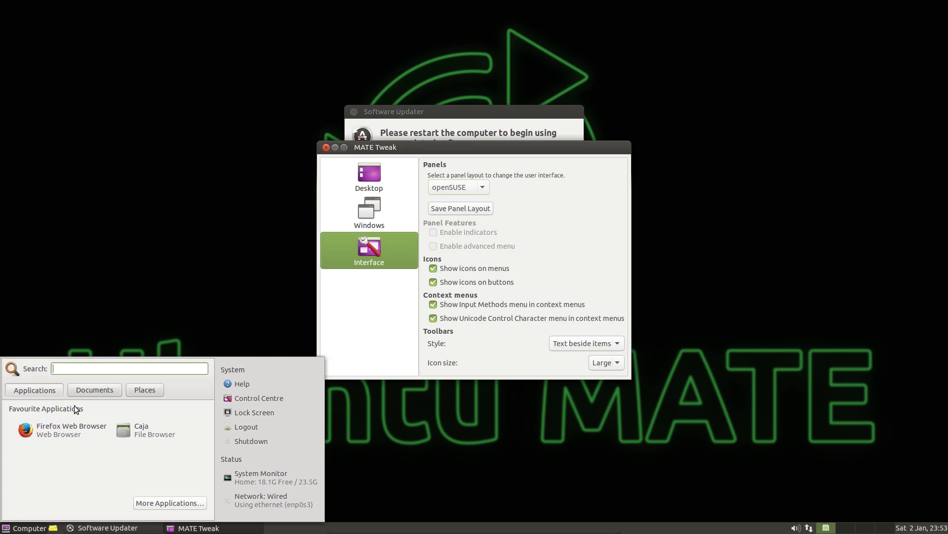
# Step: Try the Redmond panel layout and browse its application categories
pyautogui.press('Down')
pyautogui.click(5, 527)
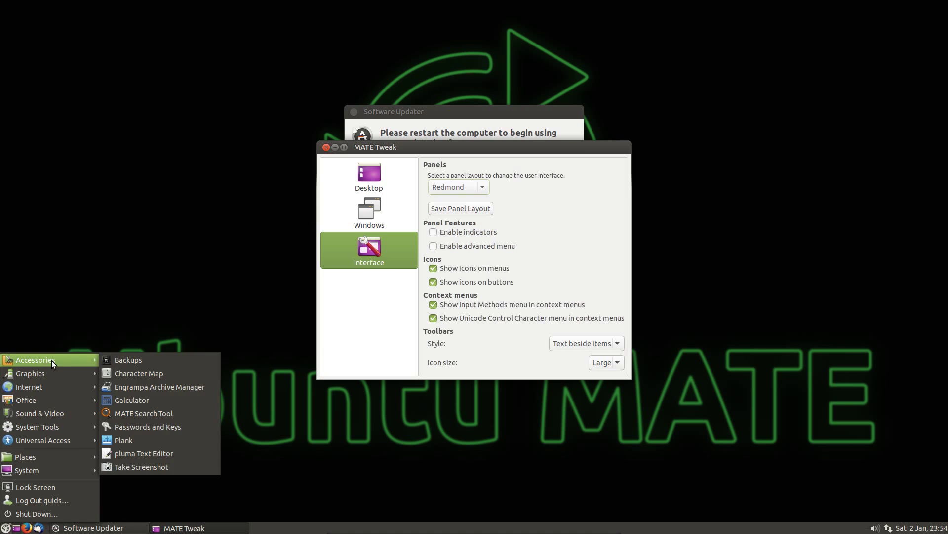
pyautogui.scroll(-1, 468, 185)
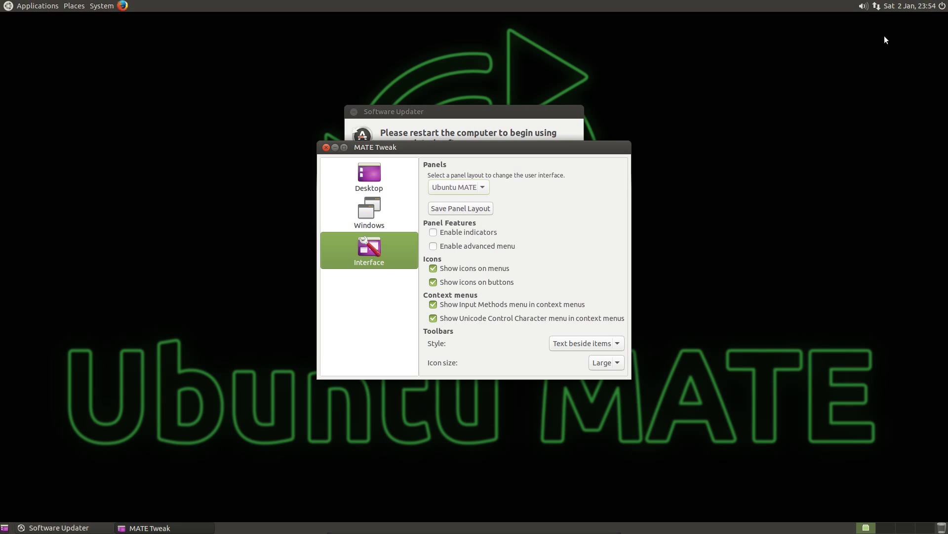
pyautogui.press('Up')
pyautogui.press('Up')
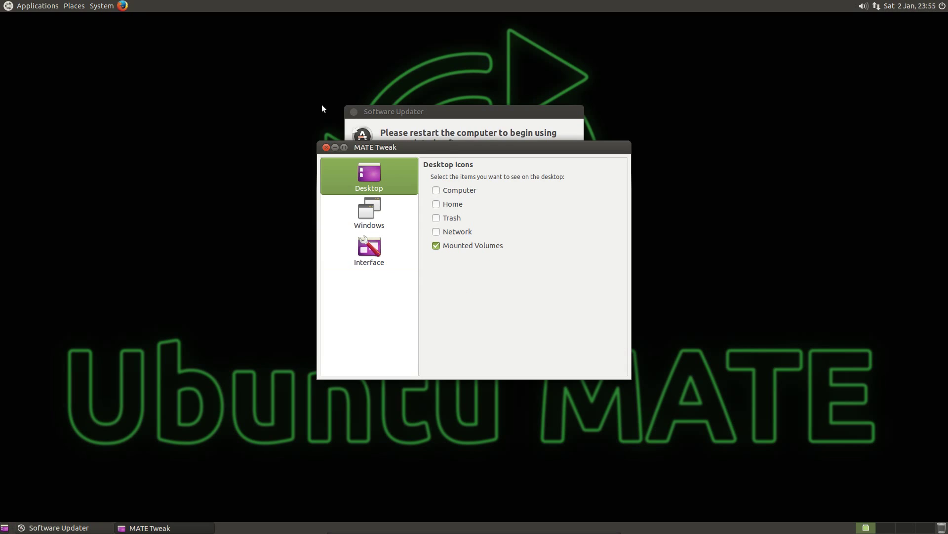
# Step: Close MATE Tweak, launch App Grid from Administration, and search for 'chrom'
pyautogui.click(325, 147)
pyautogui.click(102, 6)
pyautogui.moveTo(128, 20)
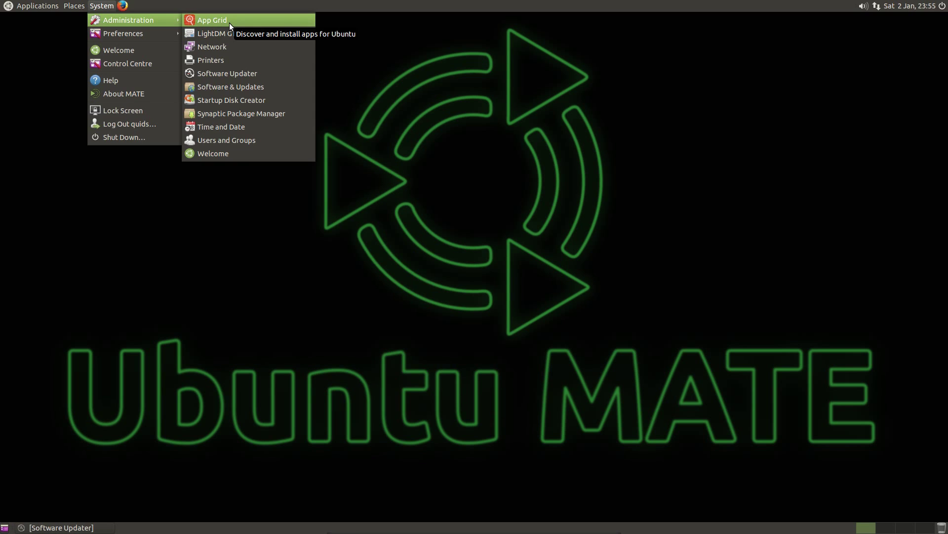
pyautogui.click(229, 23)
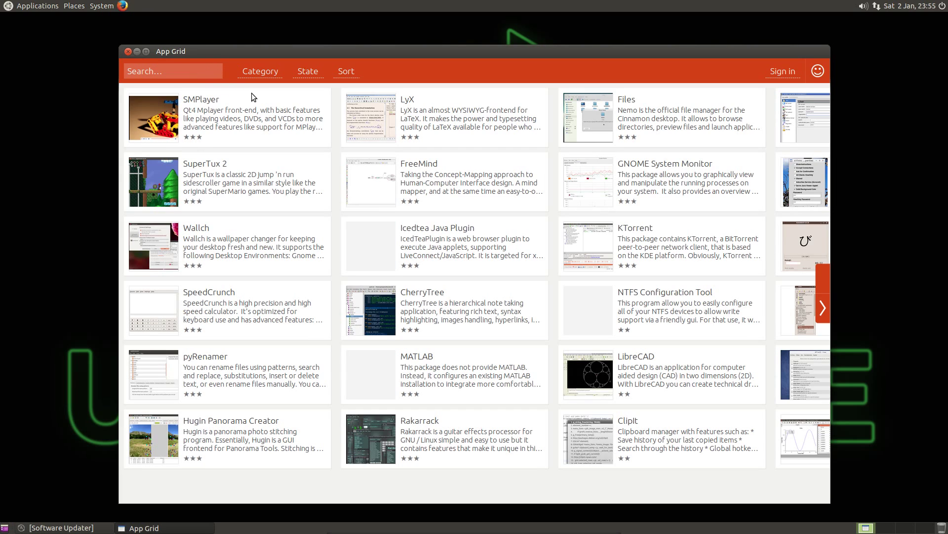
pyautogui.click(201, 70)
pyautogui.write('chrome')
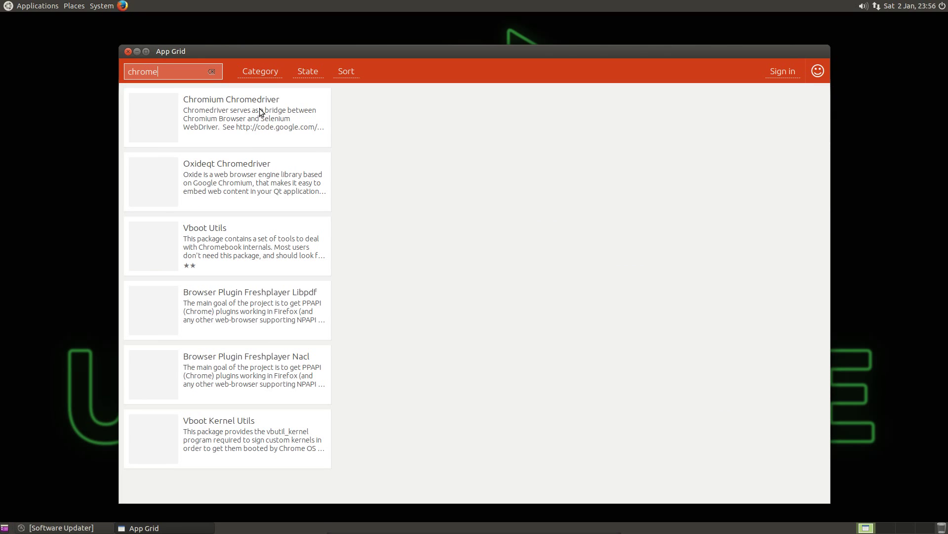
pyautogui.press('BackSpace')
# Step: Search 'chromium', open the Chromium Web Browser page and view its enlarged screenshot
pyautogui.write('ium')
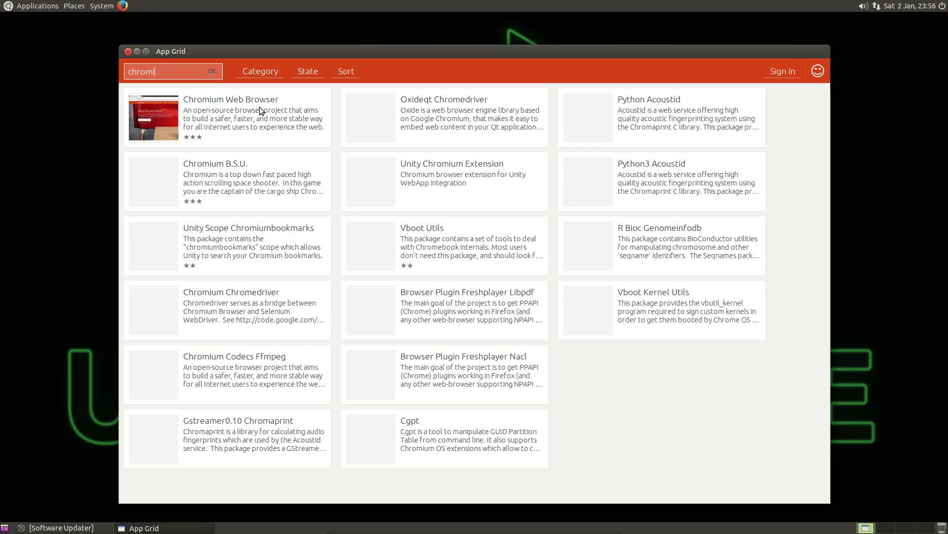
pyautogui.click(196, 100)
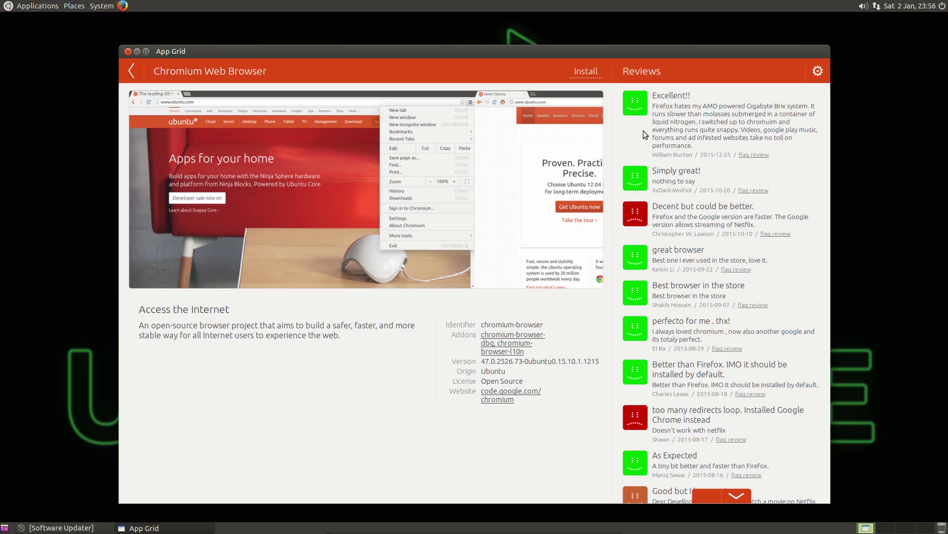
pyautogui.scroll(-15, 665, 216)
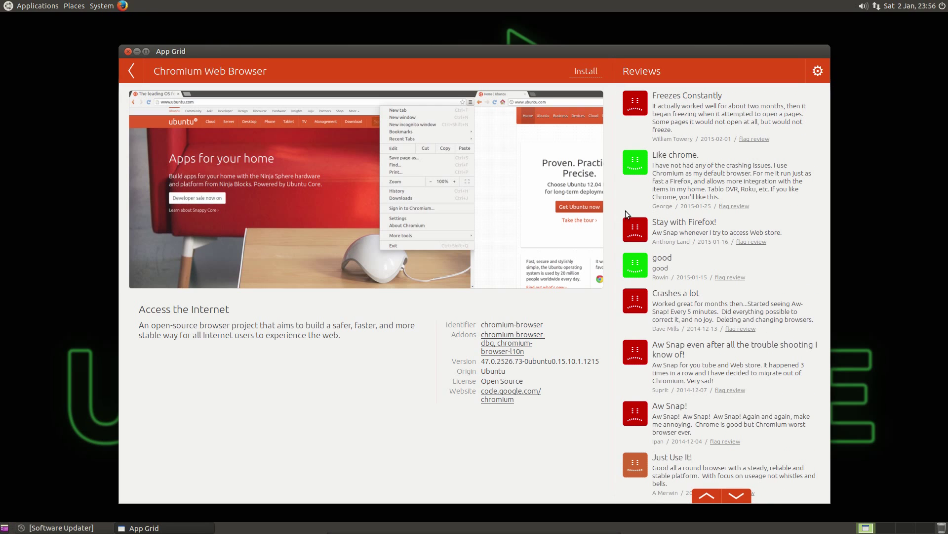
pyautogui.click(256, 157)
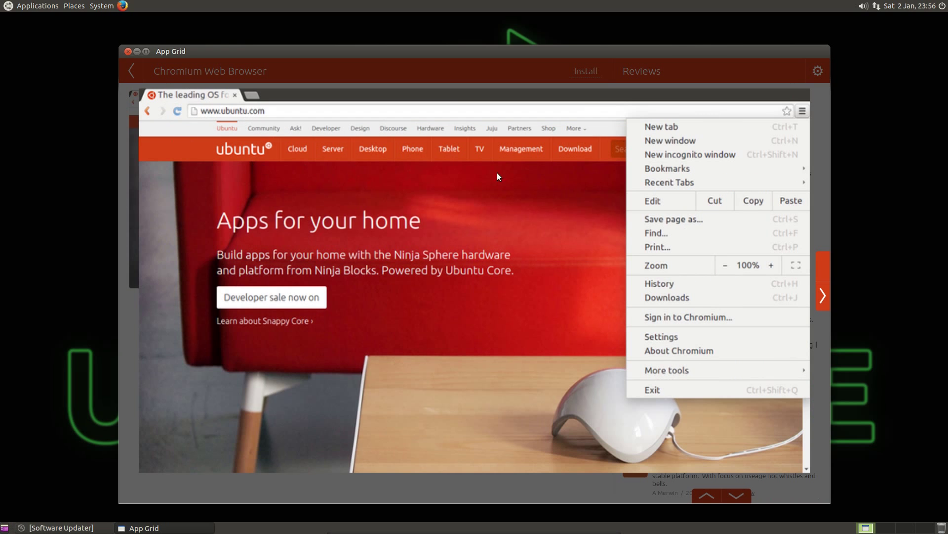
pyautogui.click(816, 79)
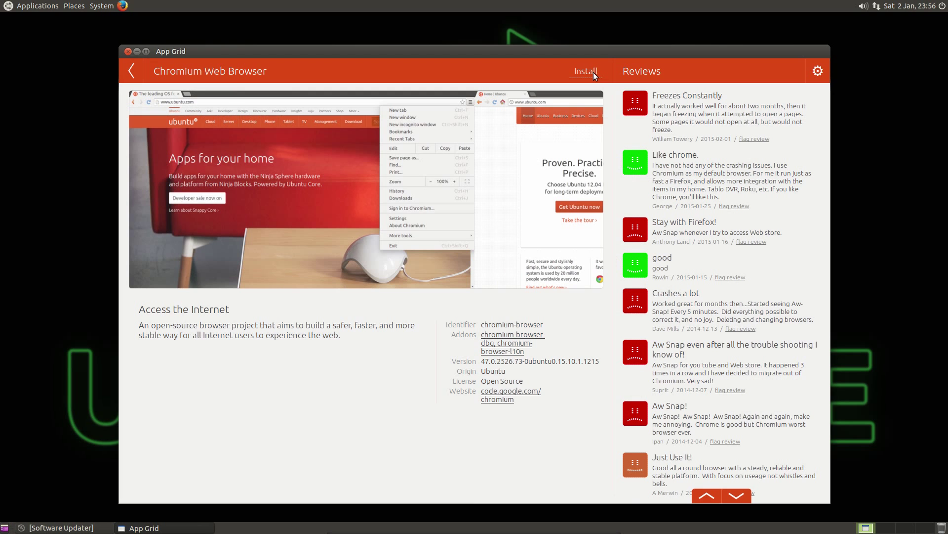
# Step: Install Chromium Web Browser, authenticating with the administrator password
pyautogui.click(594, 72)
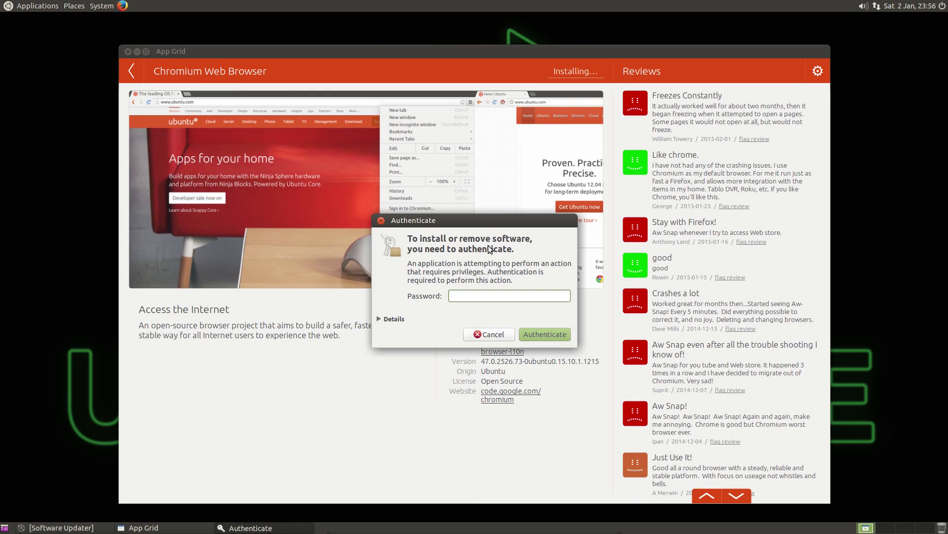
pyautogui.write('*********')
pyautogui.press('Return')
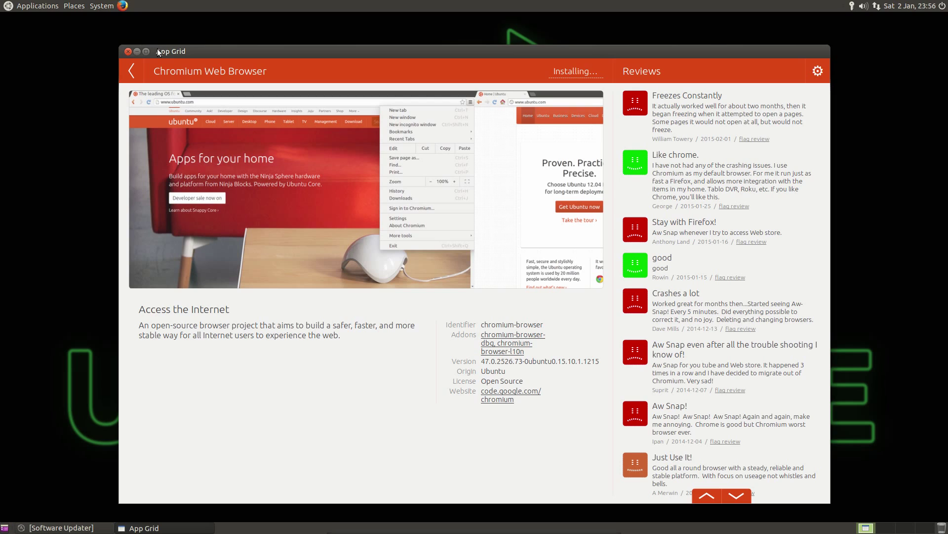
# Step: Close App Grid and colour the Documents folder orange
pyautogui.click(127, 51)
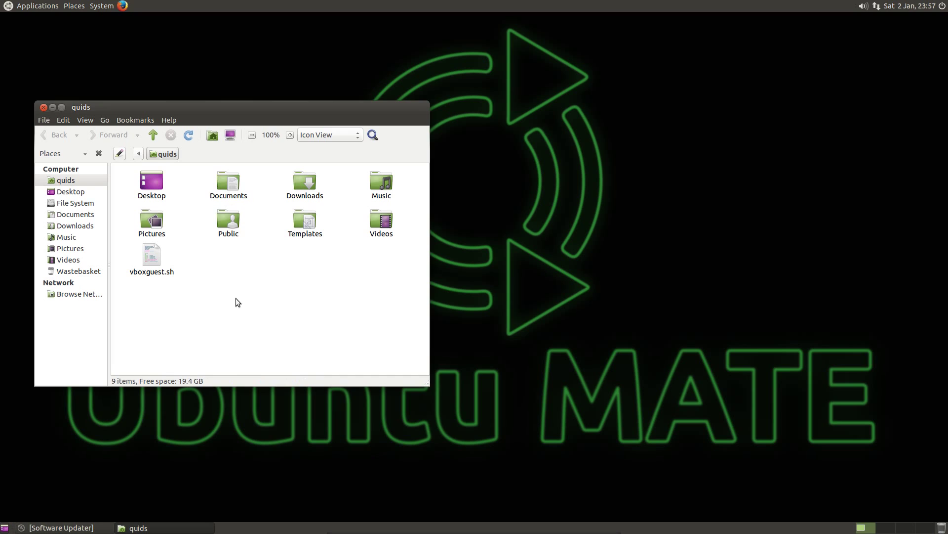
pyautogui.click(221, 177)
pyautogui.rightClick(221, 177)
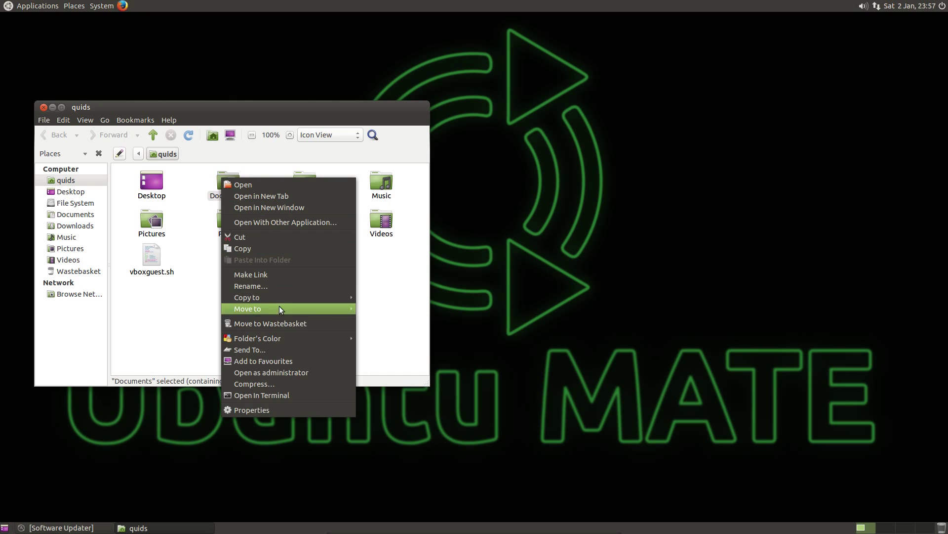
pyautogui.moveTo(301, 335)
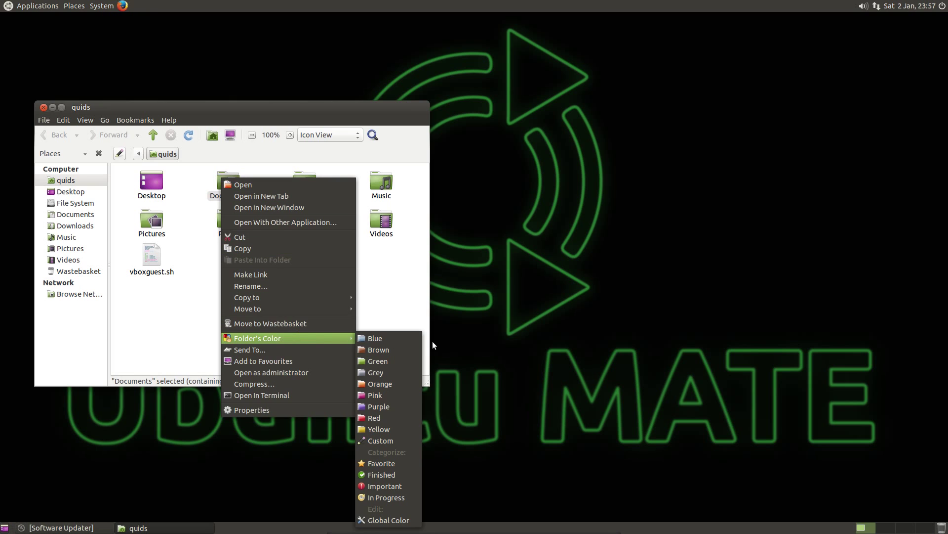
pyautogui.click(399, 384)
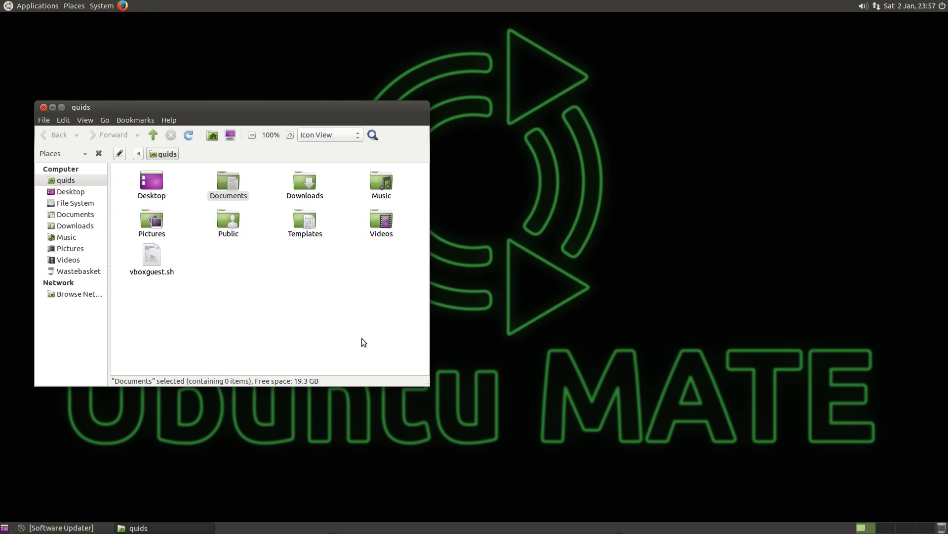
# Step: Colour the Downloads folder red, then open Music in a new tab and close it
pyautogui.click(262, 289)
pyautogui.click(304, 178)
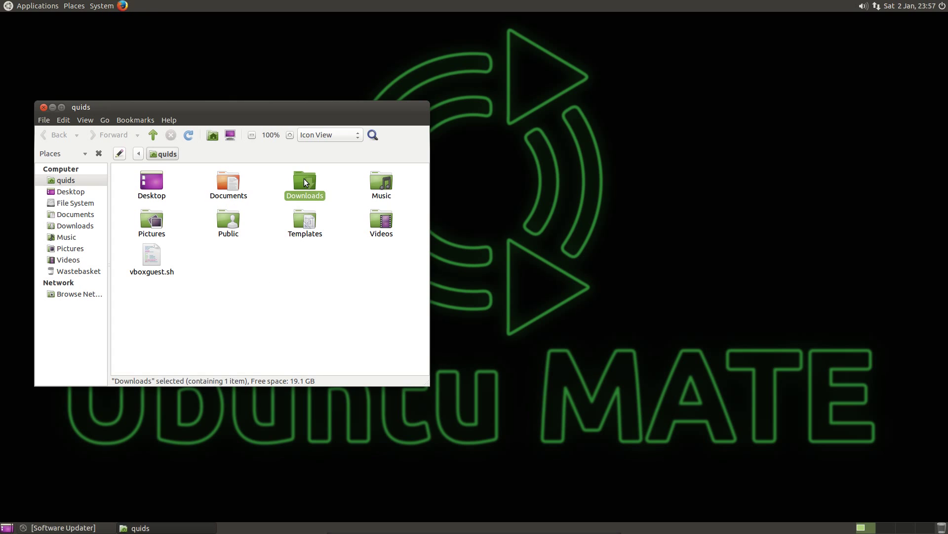
pyautogui.rightClick(304, 179)
pyautogui.moveTo(359, 339)
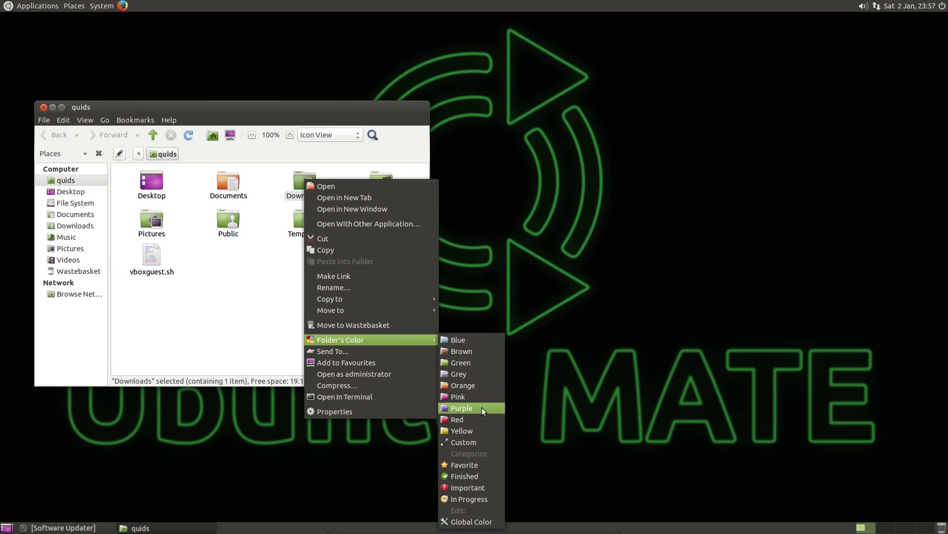
pyautogui.click(479, 421)
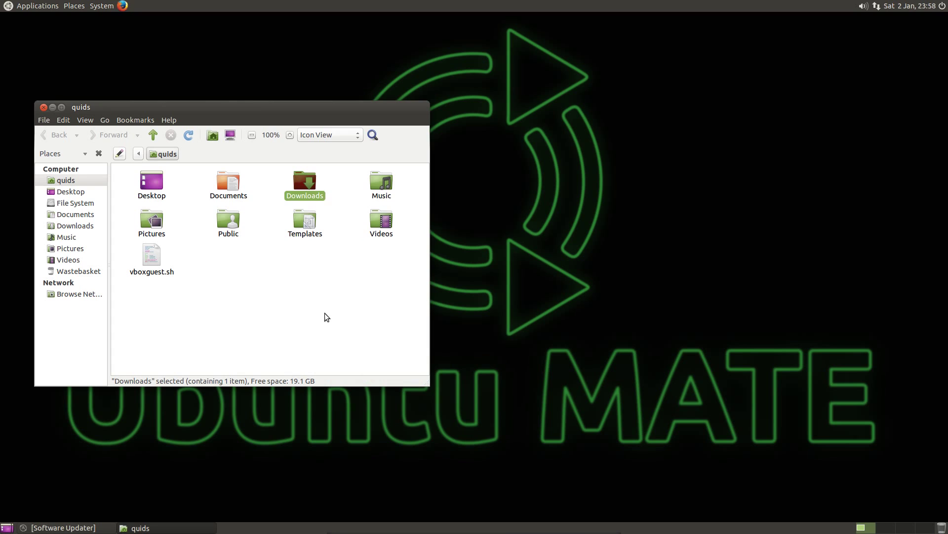
pyautogui.click(314, 276)
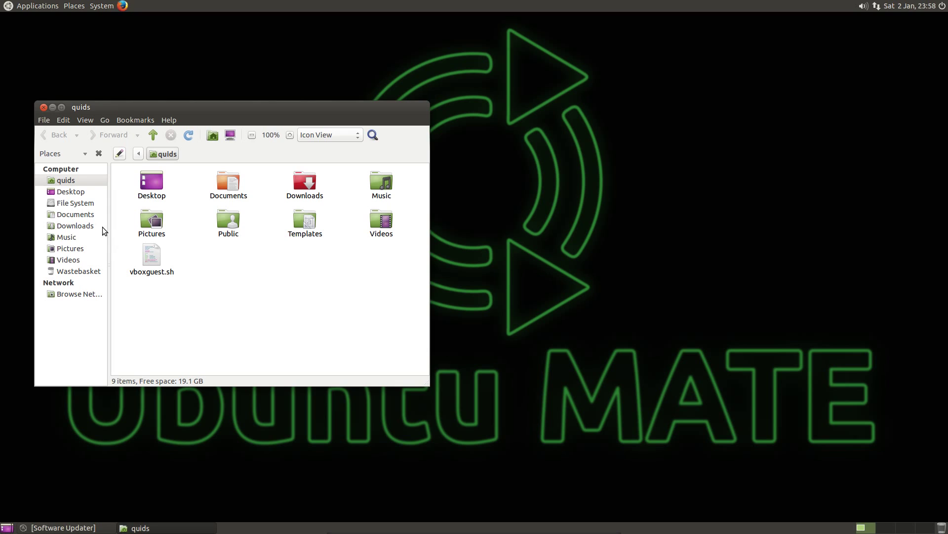
pyautogui.middleClick(71, 236)
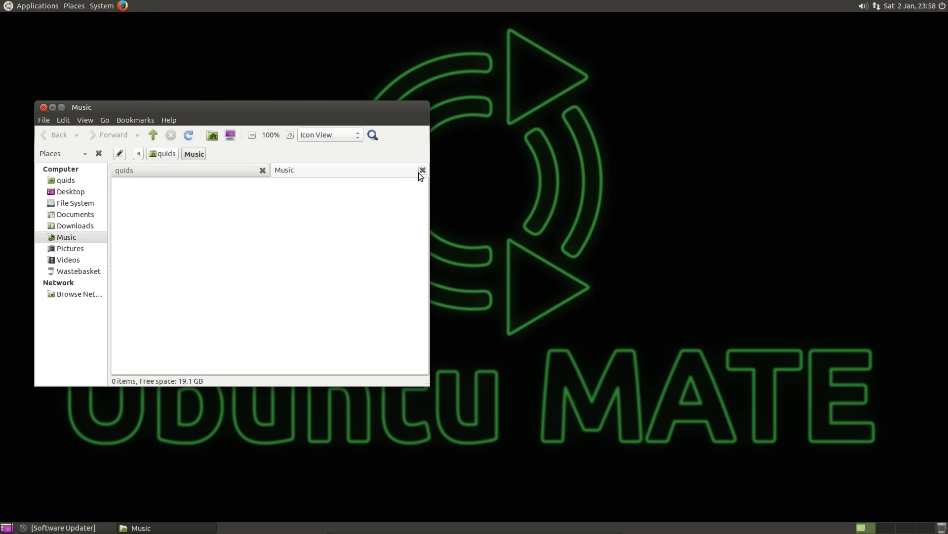
pyautogui.click(422, 170)
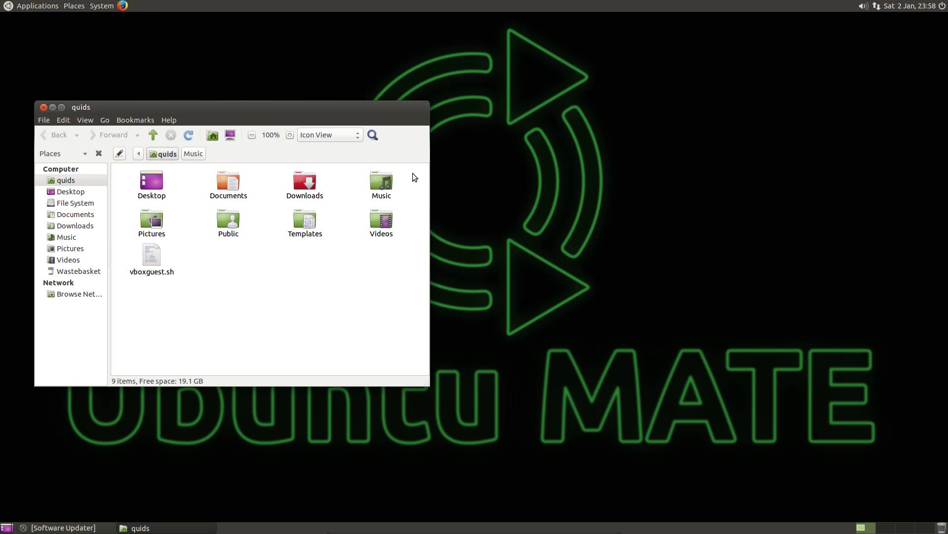
# Step: Close Caja, open Appearance Preferences, and apply Green-Submarine then Blue-Submarine
pyautogui.hotkey('ctrl', 'w')
pyautogui.rightClick(109, 56)
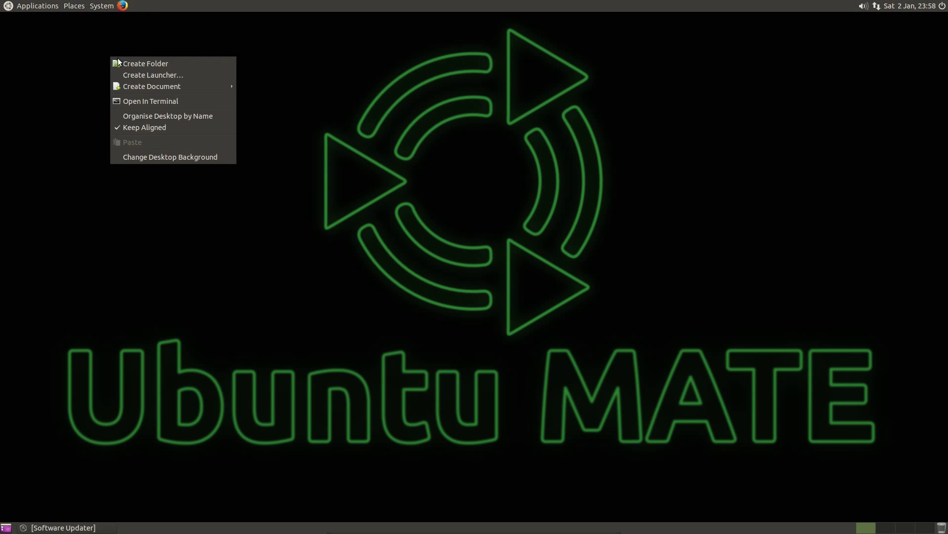
pyautogui.click(159, 157)
pyautogui.hotkey('ctrl', 'pageup')
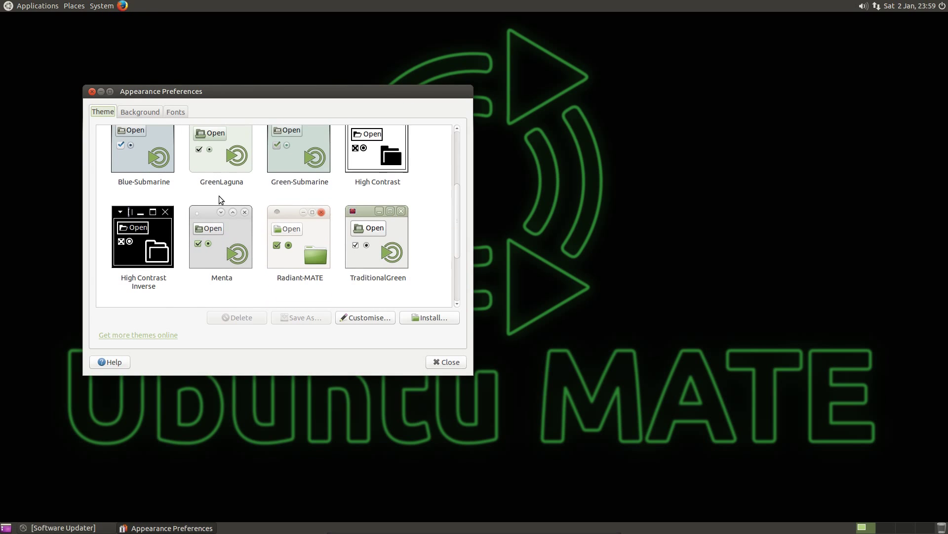
pyautogui.click(296, 164)
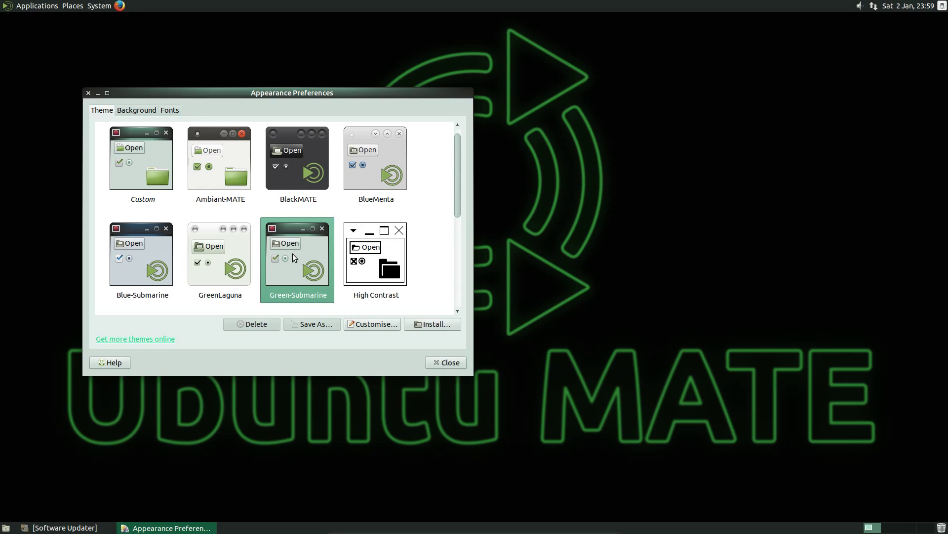
pyautogui.click(146, 263)
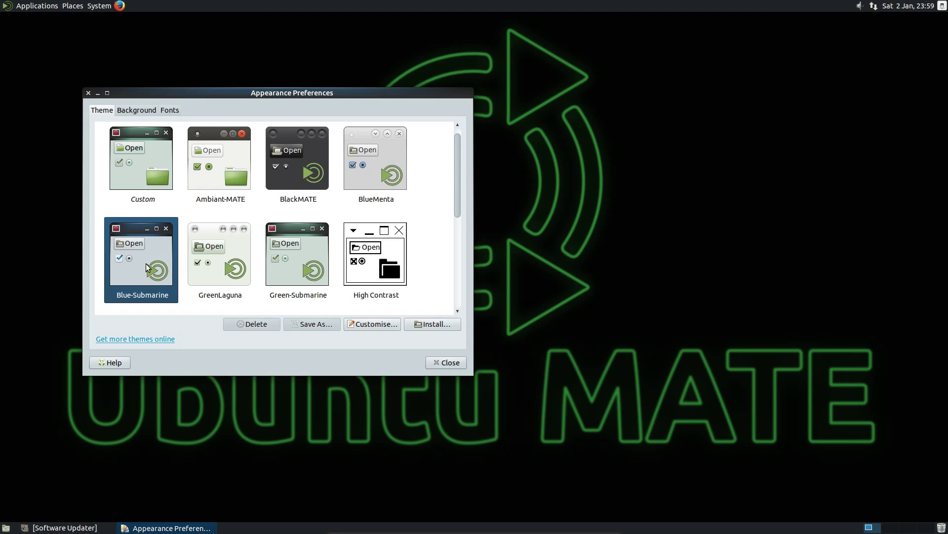
# Step: Browse the wallpaper choices, showing the Ubuntu MATE Neon background
pyautogui.click(134, 112)
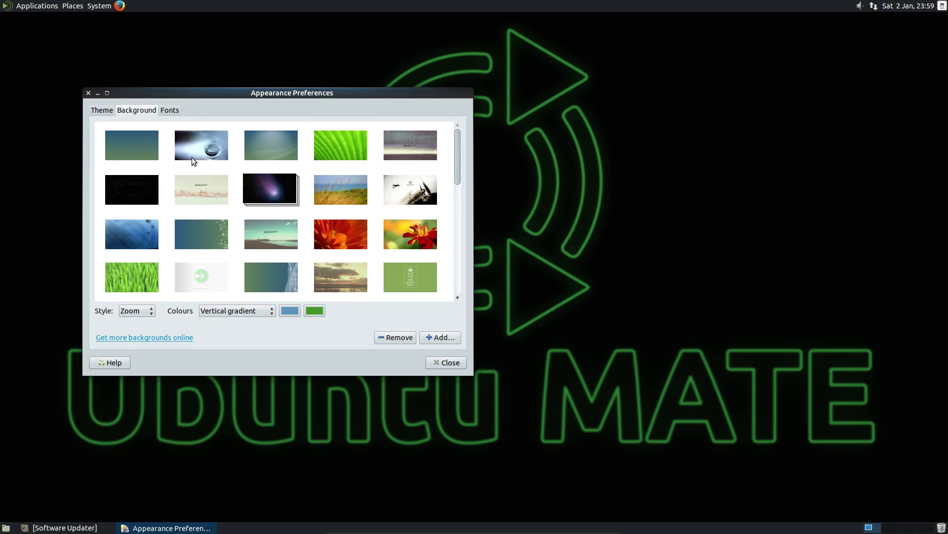
pyautogui.scroll(-10, 193, 159)
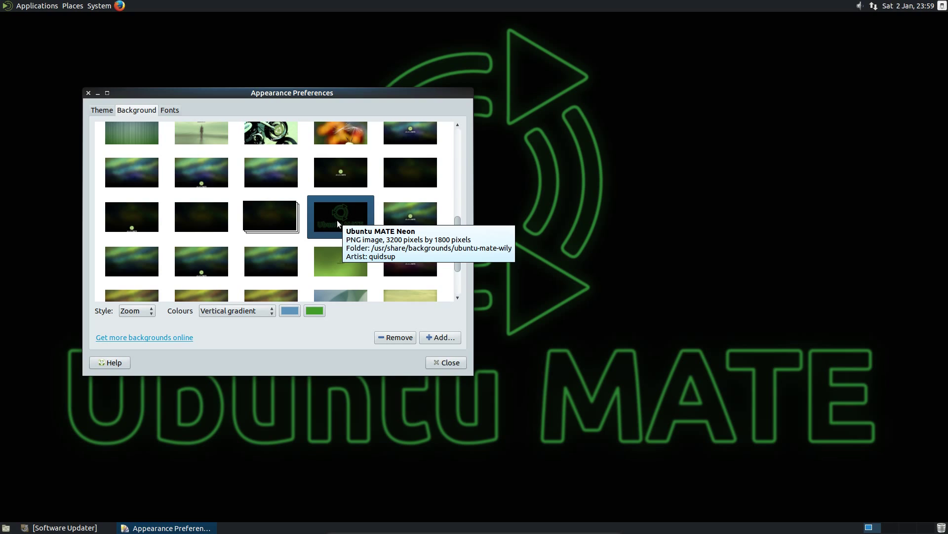
pyautogui.scroll(-1, 329, 218)
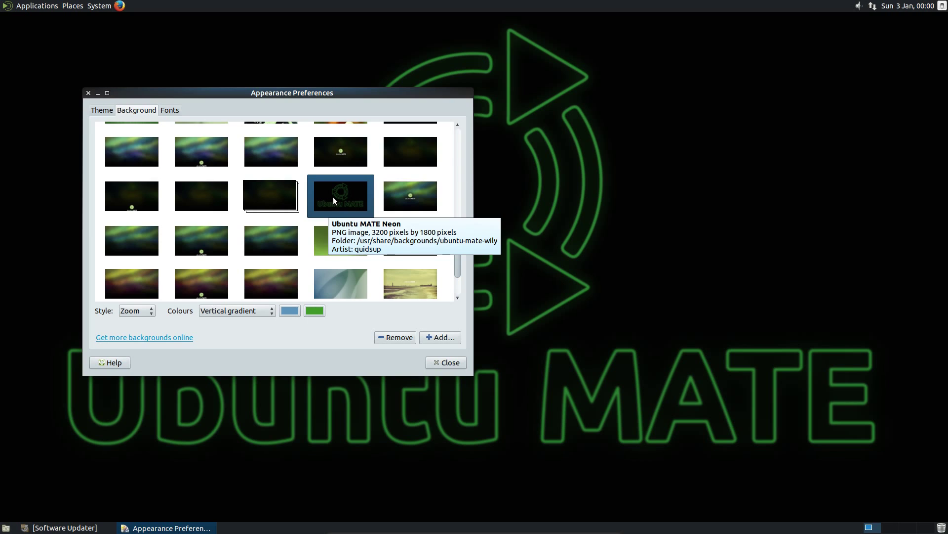
# Step: Close Appearance Preferences and view the Accessories, Graphics, Internet, Office, Sound & Video and System Tools submenus
pyautogui.press('Escape')
pyautogui.click(35, 6)
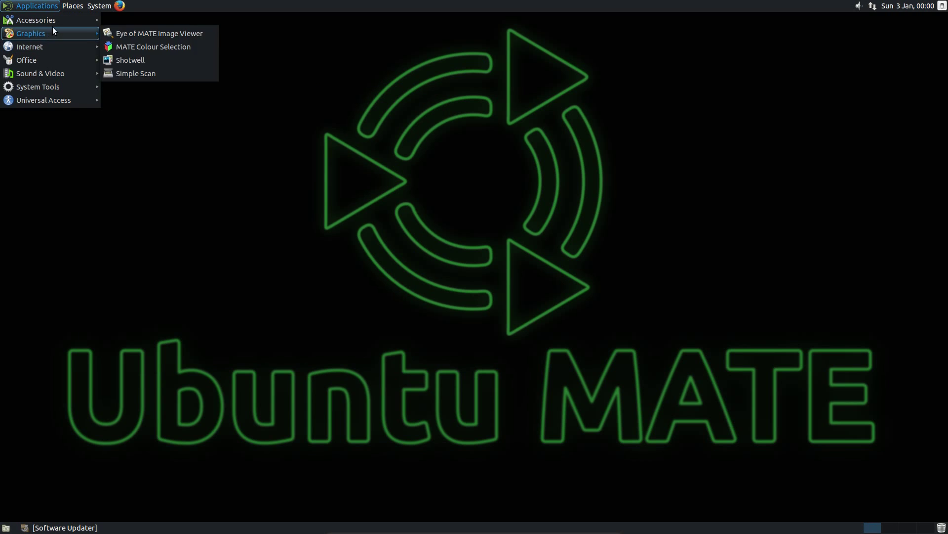
pyautogui.moveTo(44, 23)
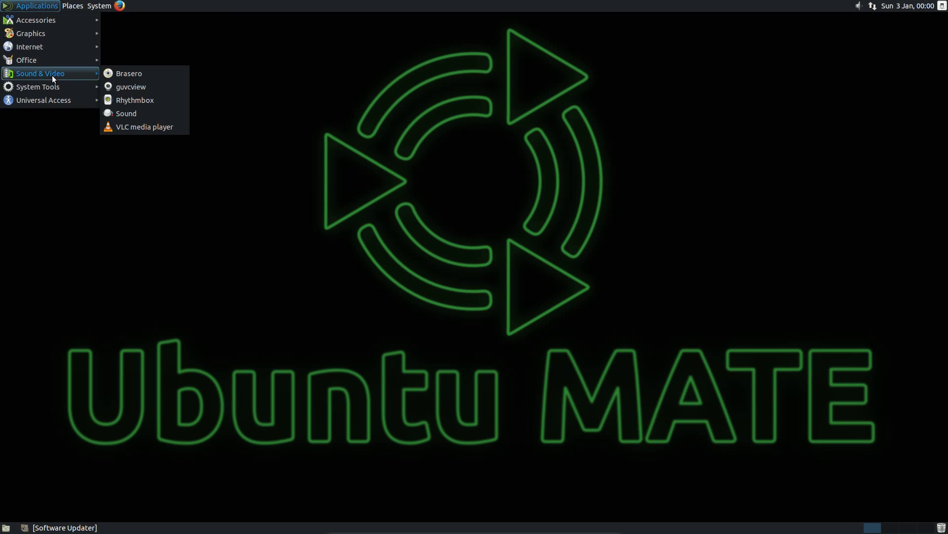
pyautogui.moveTo(55, 87)
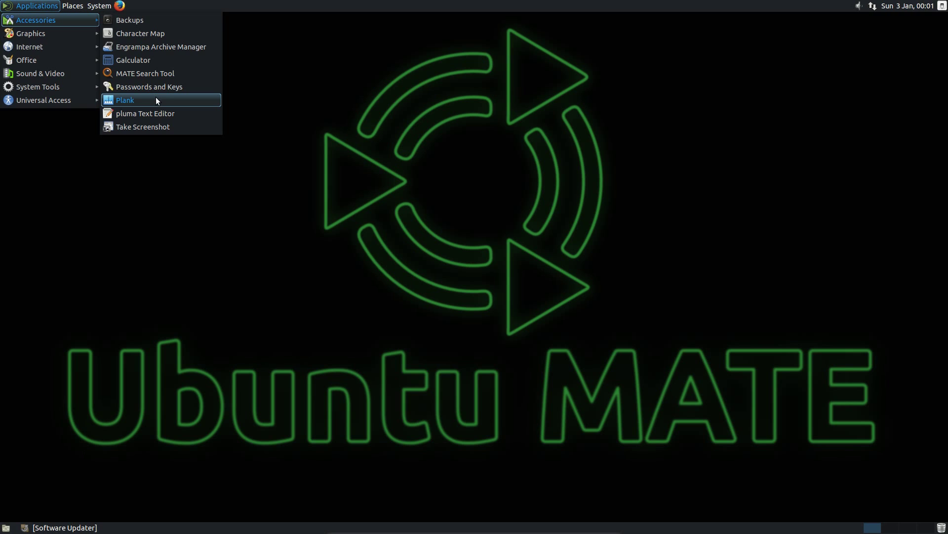
pyautogui.moveTo(78, 33)
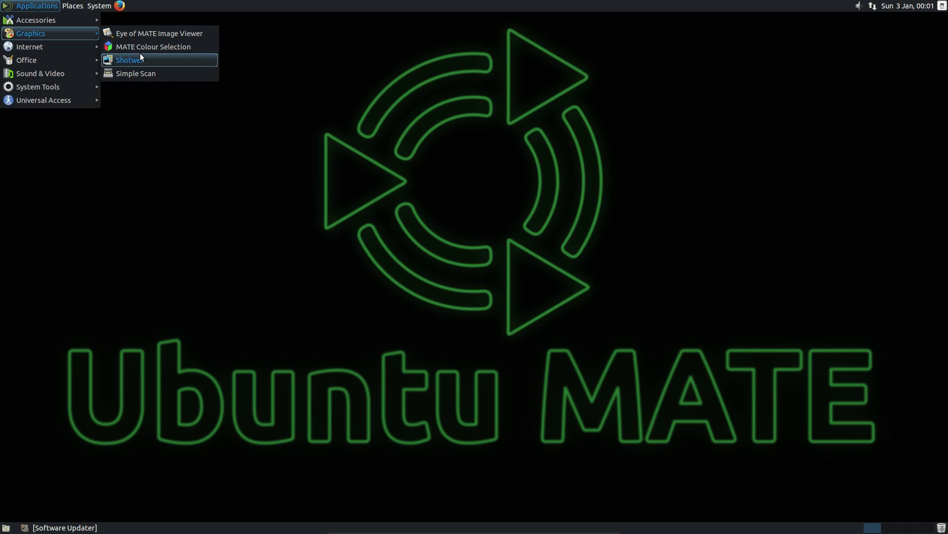
pyautogui.moveTo(49, 46)
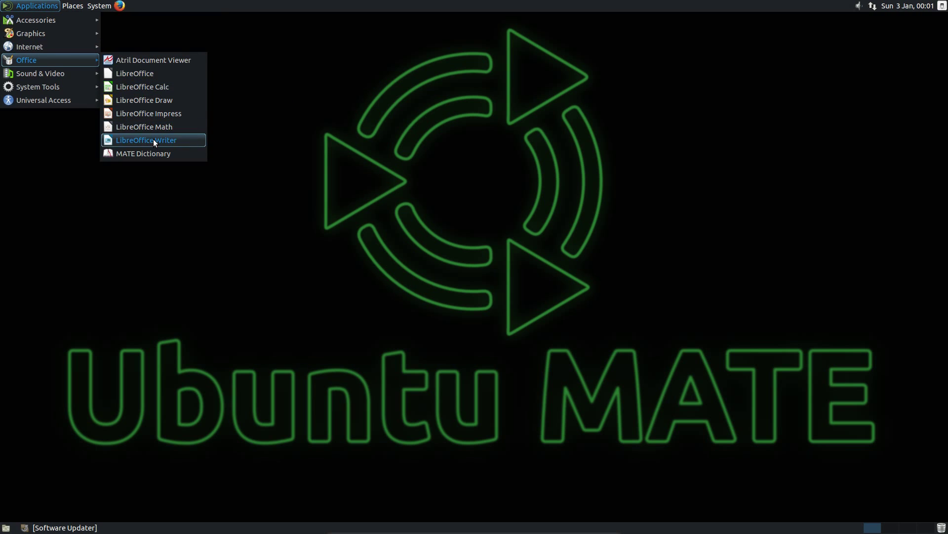
pyautogui.moveTo(82, 74)
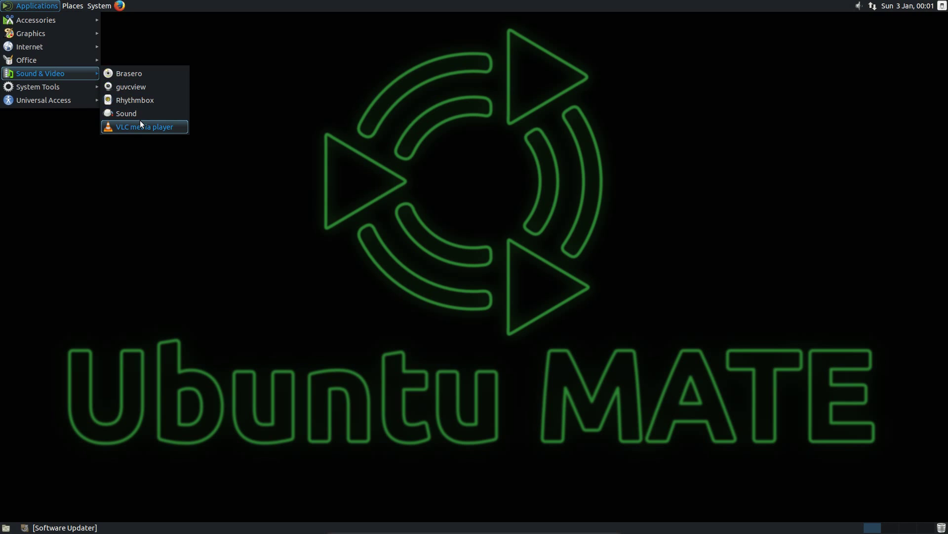
pyautogui.moveTo(87, 90)
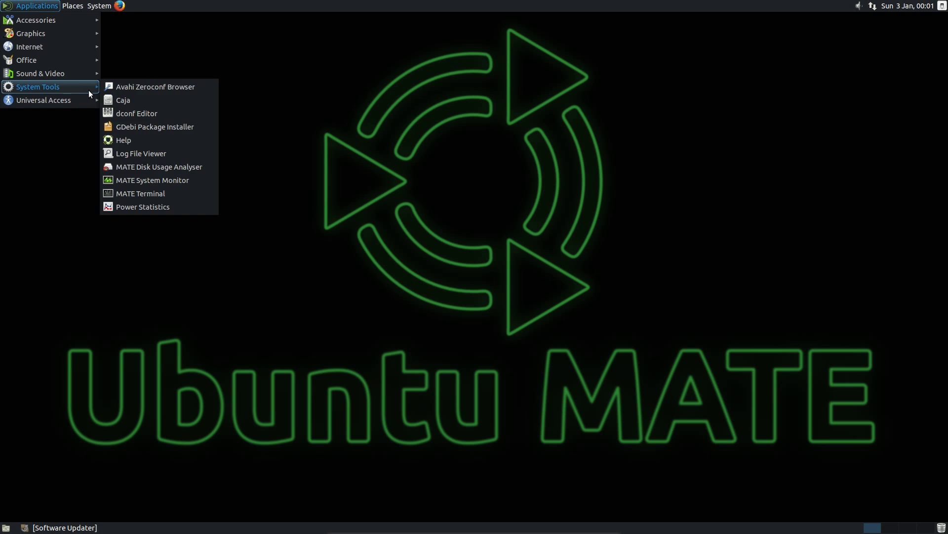
# Step: Launch MATE System Monitor to view CPU, memory and network history, then close it
pyautogui.click(138, 182)
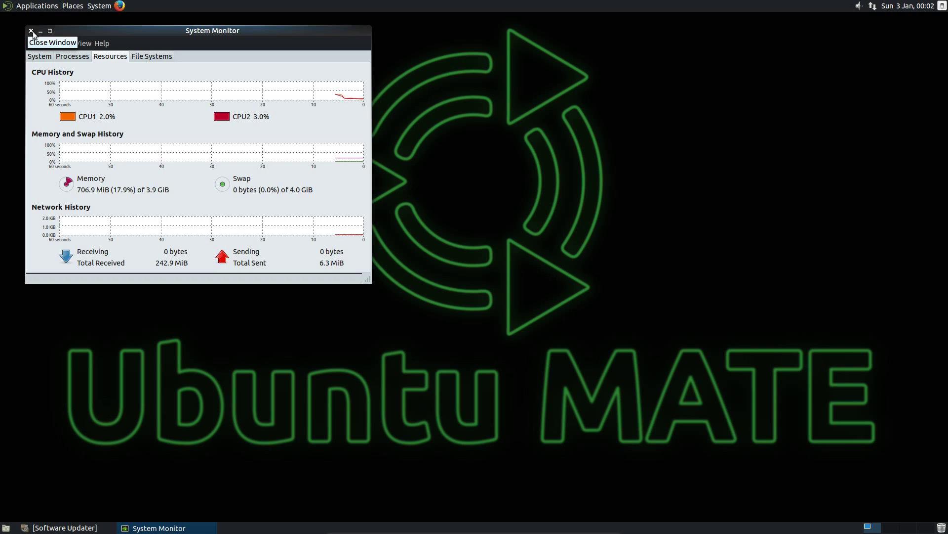
pyautogui.click(31, 31)
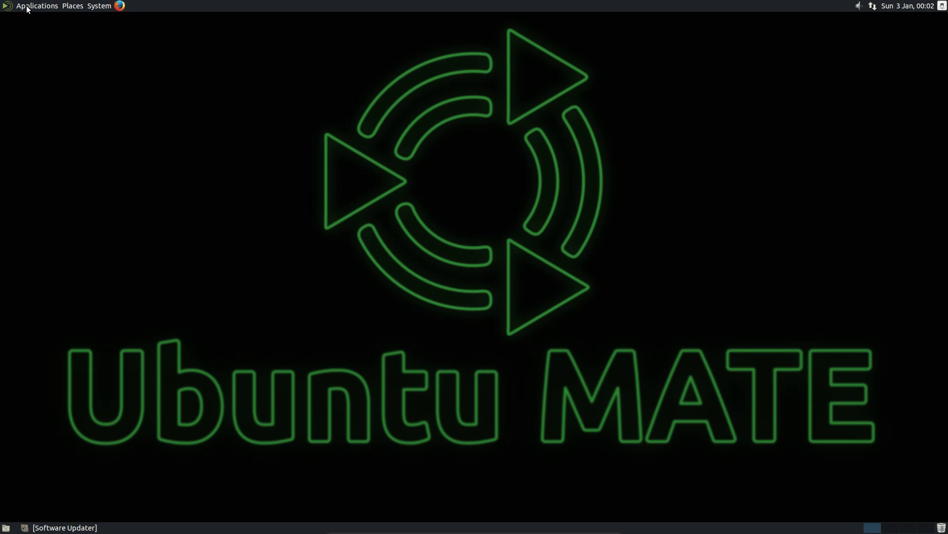
# Step: Open the Applications menu on the top panel to show the application categories
pyautogui.click(20, 7)
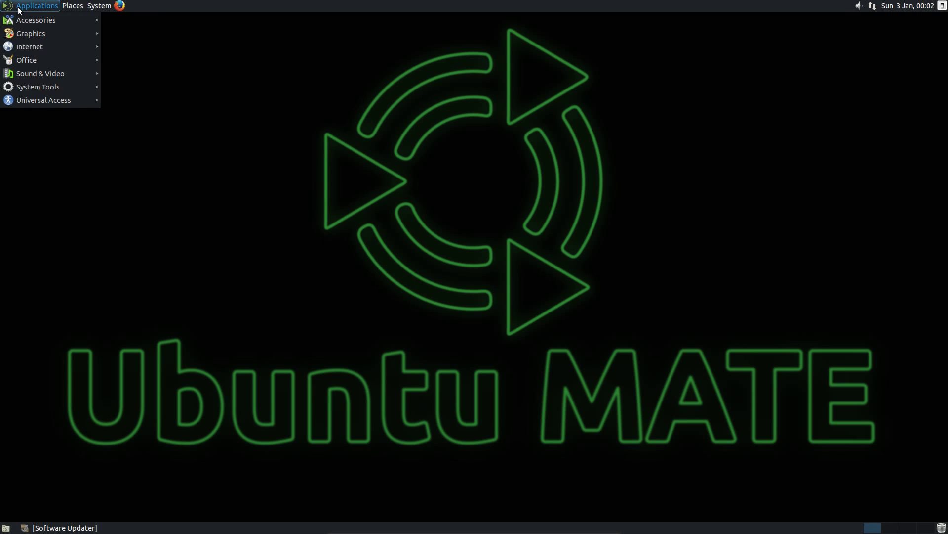